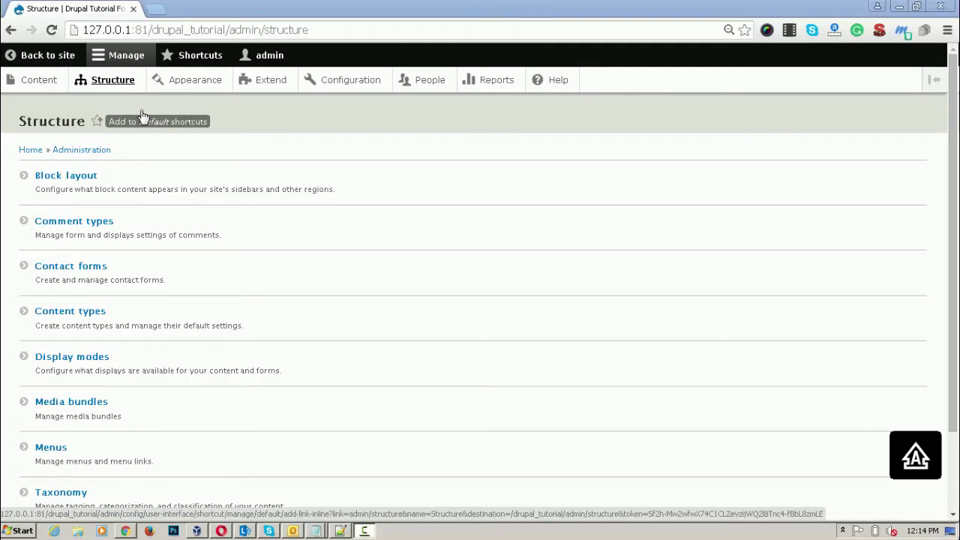
# Step: Go to Structure > Content types and start adding a new content type
pyautogui.click(110, 81)
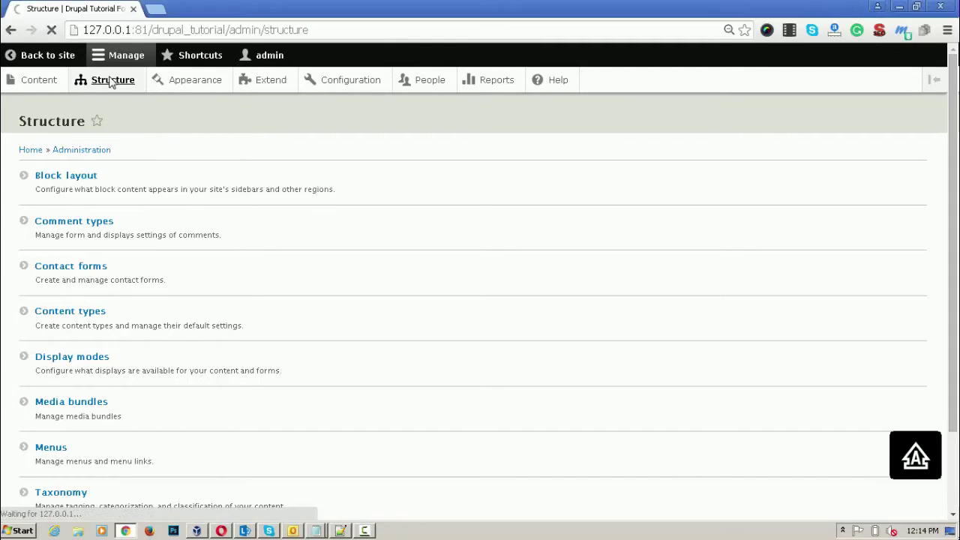
pyautogui.click(81, 319)
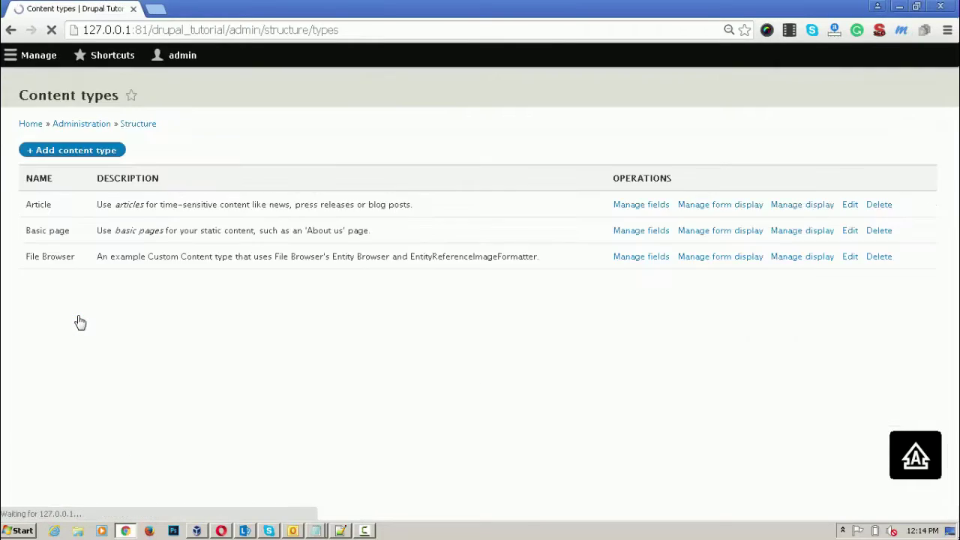
pyautogui.click(72, 175)
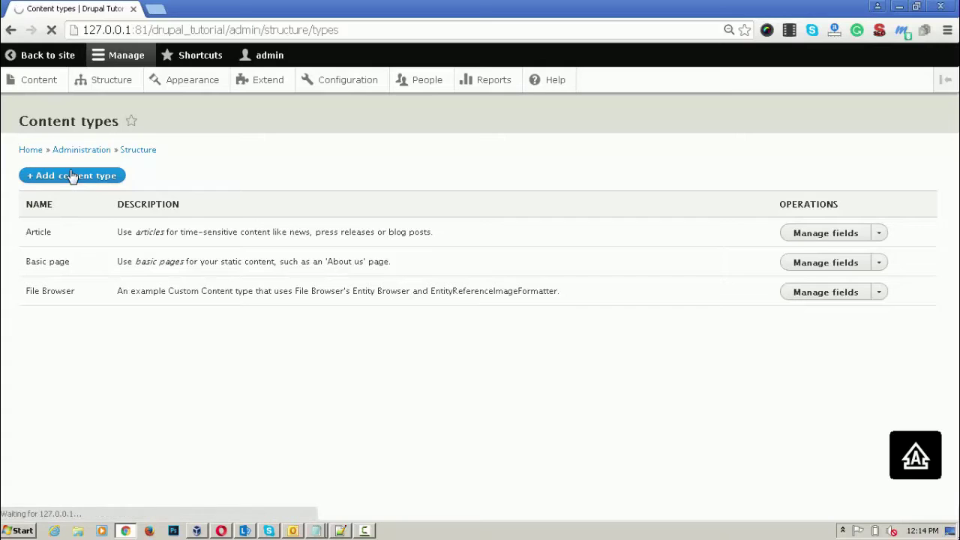
# Step: Name the content type 'Gallery', describe it as the content type for adding the gallery, and save
pyautogui.click(127, 208)
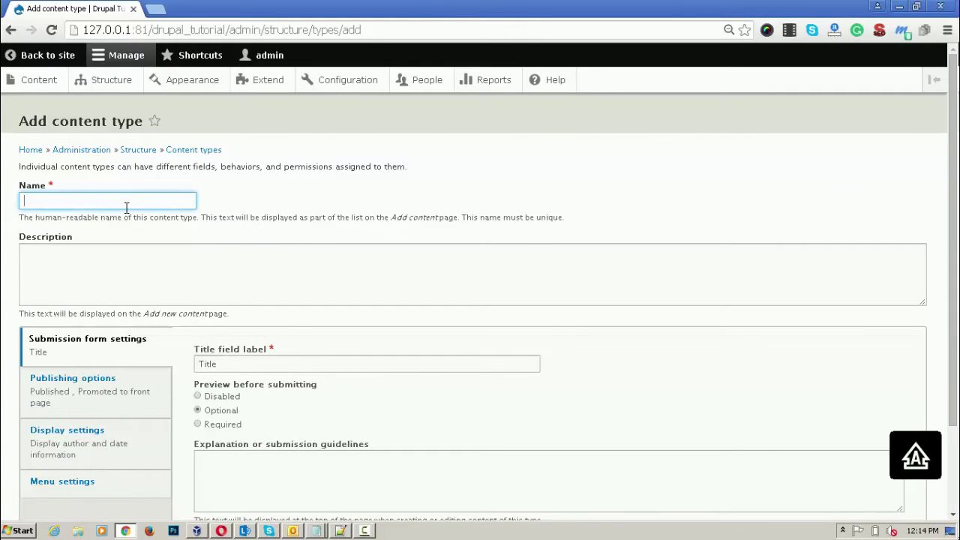
pyautogui.write('d')
pyautogui.press('BackSpace')
pyautogui.write('Gallary')
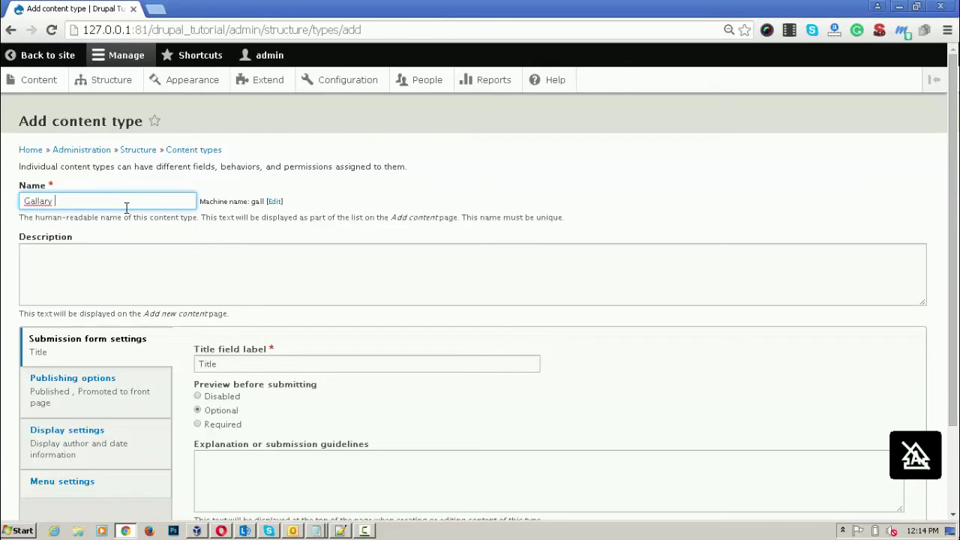
pyautogui.rightClick(39, 201)
pyautogui.click(75, 209)
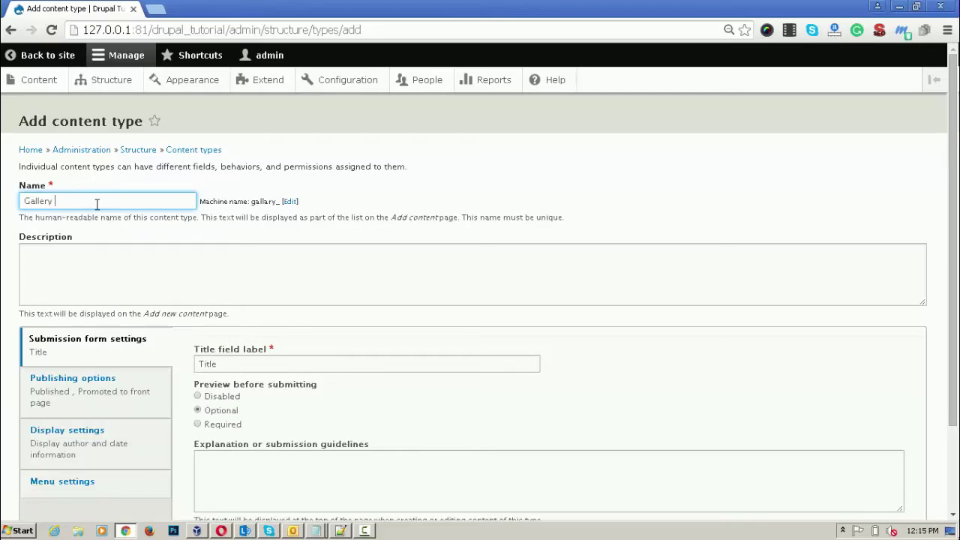
pyautogui.click(132, 276)
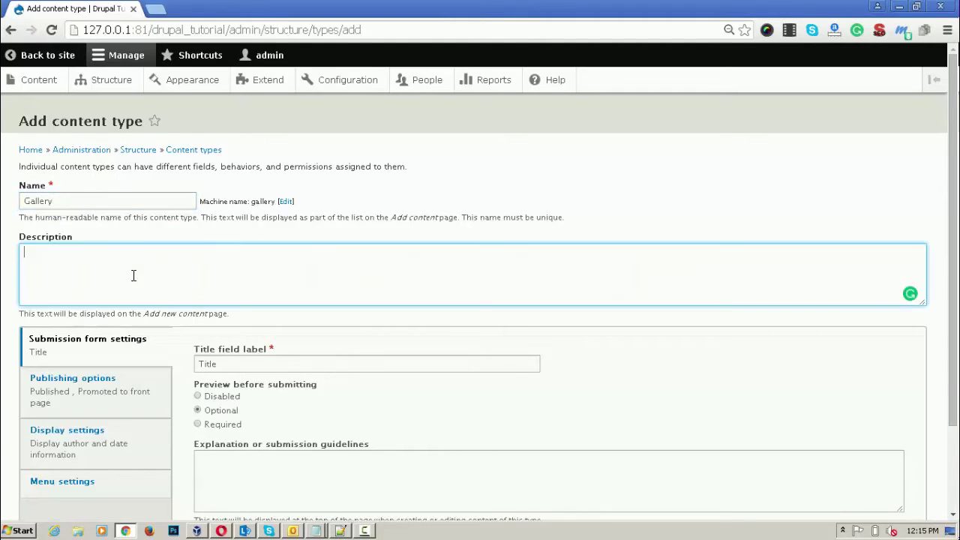
pyautogui.write('Content type for addi')
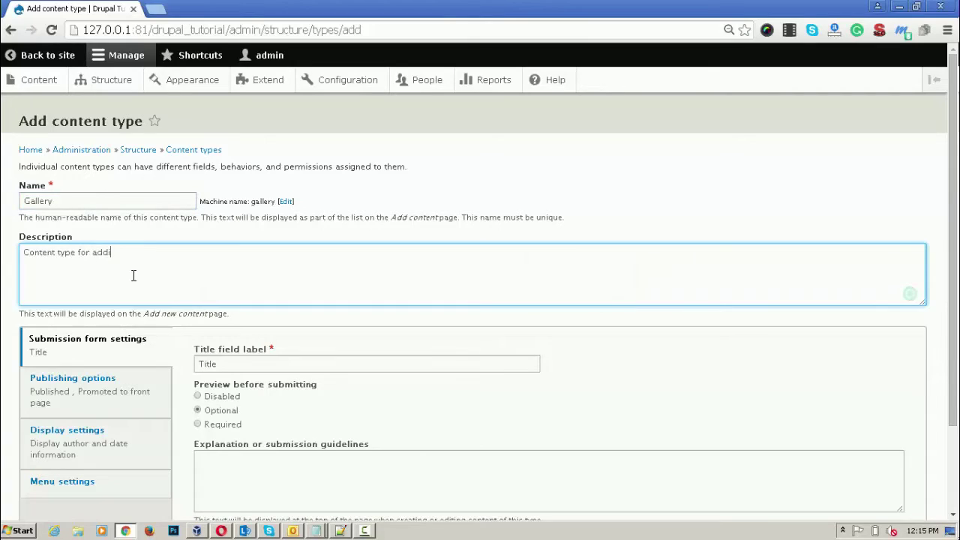
pyautogui.write('ng the galellery')
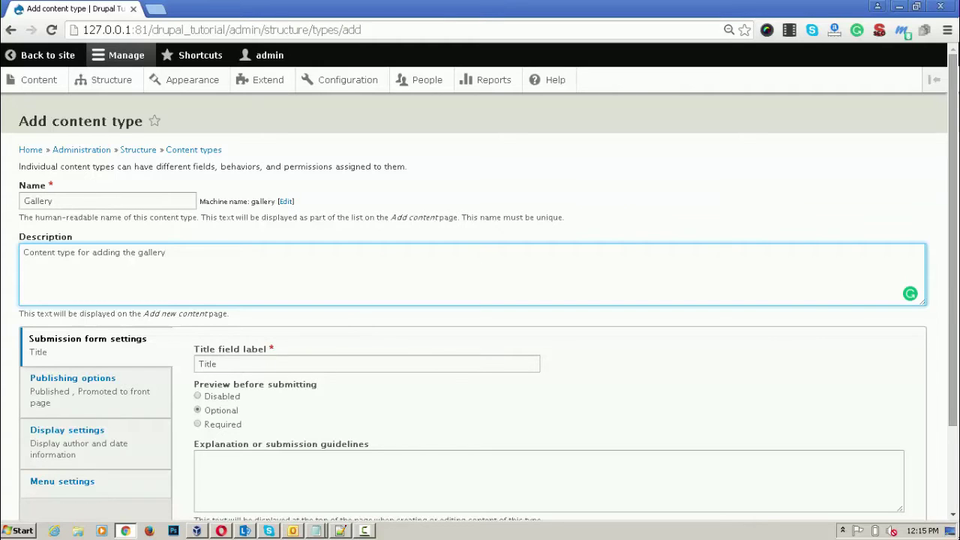
pyautogui.scroll(-3, 957, 296)
pyautogui.click(108, 456)
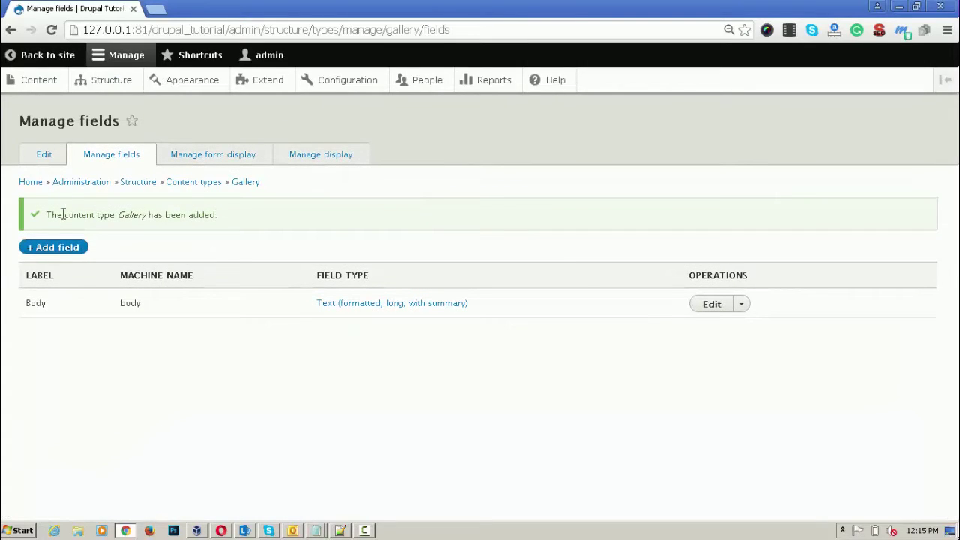
# Step: Add an Image field labelled 'Gallery Images' to the Gallery content type
pyautogui.click(62, 249)
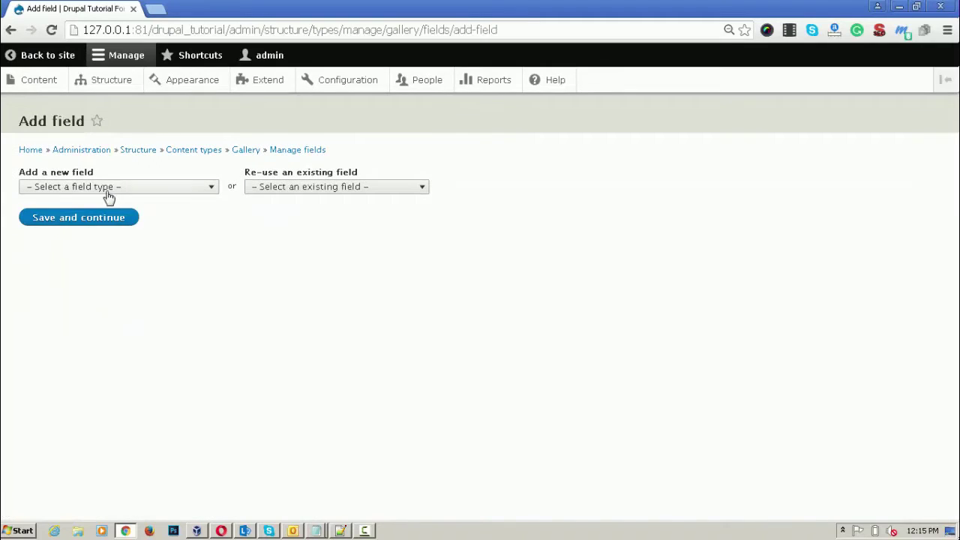
pyautogui.click(107, 189)
pyautogui.press('i')
pyautogui.press('Return')
pyautogui.click(87, 227)
pyautogui.write('Gallery Image')
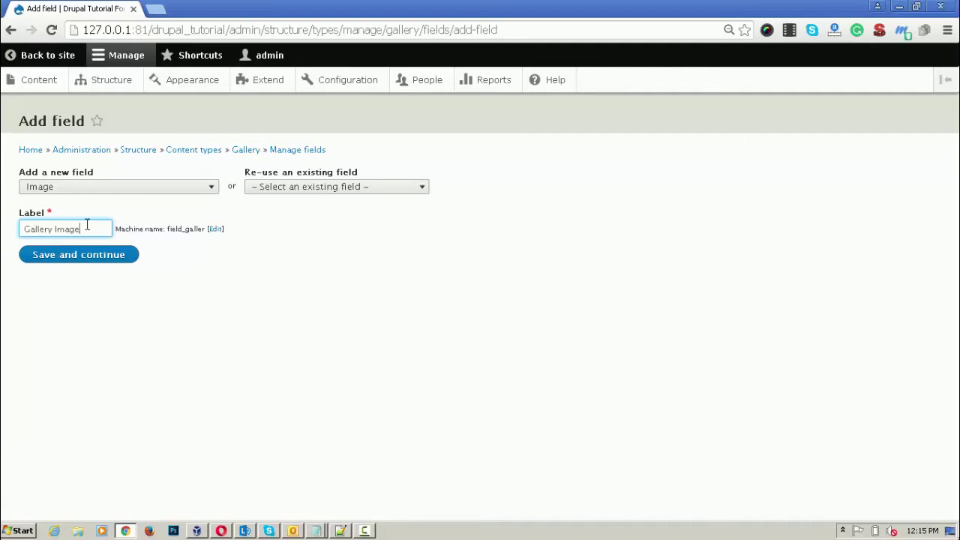
pyautogui.write('s')
pyautogui.click(101, 255)
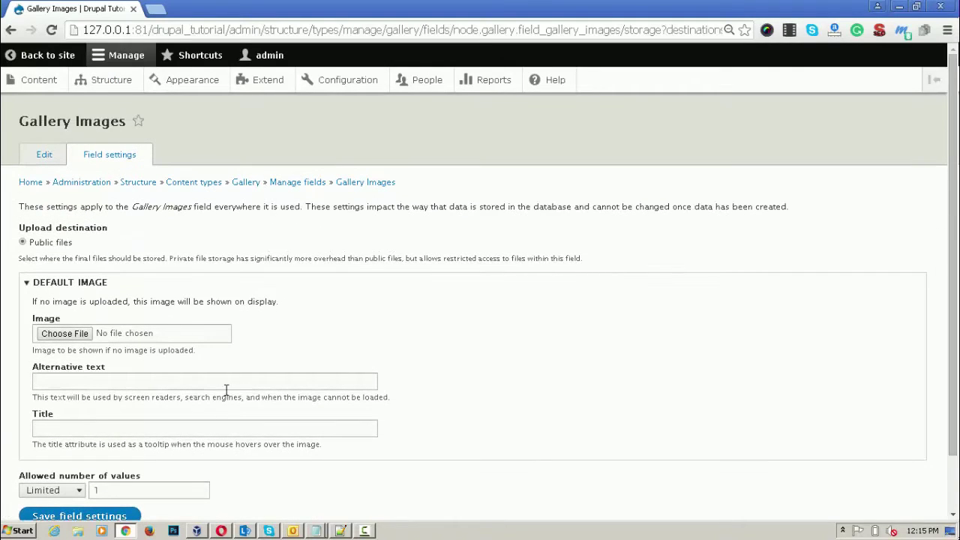
# Step: Set Gallery Images to allow an unlimited number of values and save the storage settings
pyautogui.scroll(-1, 226, 391)
pyautogui.click(57, 426)
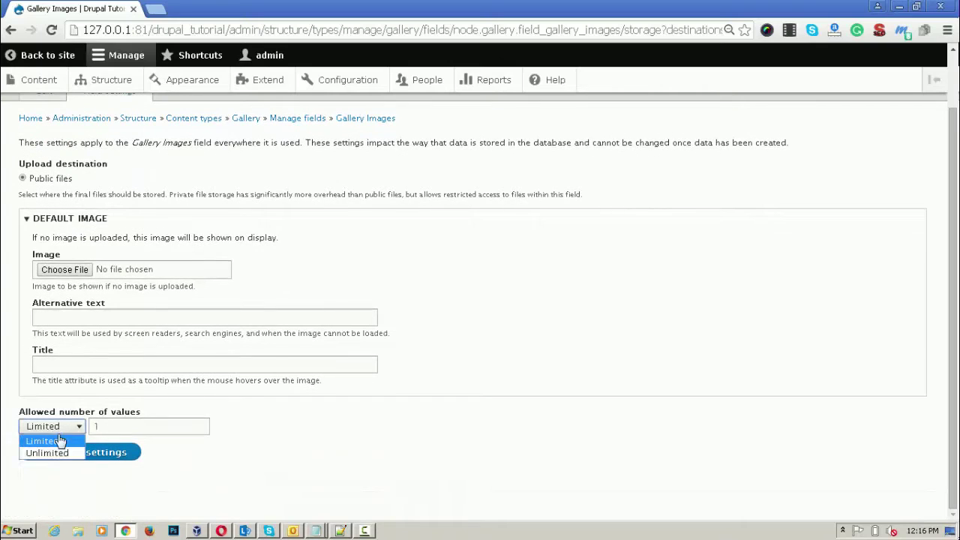
pyautogui.click(58, 448)
pyautogui.click(60, 453)
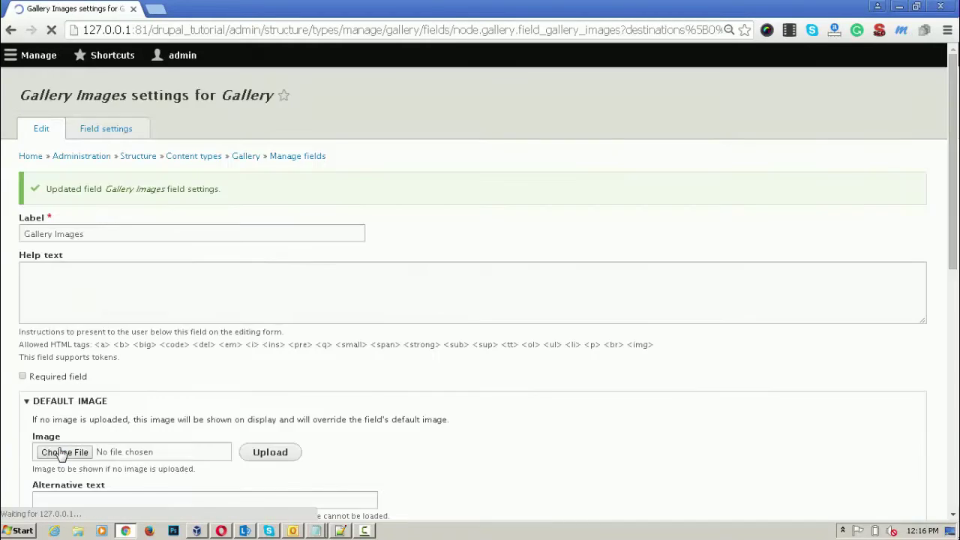
# Step: Uncheck Enable Alt field for Gallery Images and save the field settings
pyautogui.scroll(-1, 60, 454)
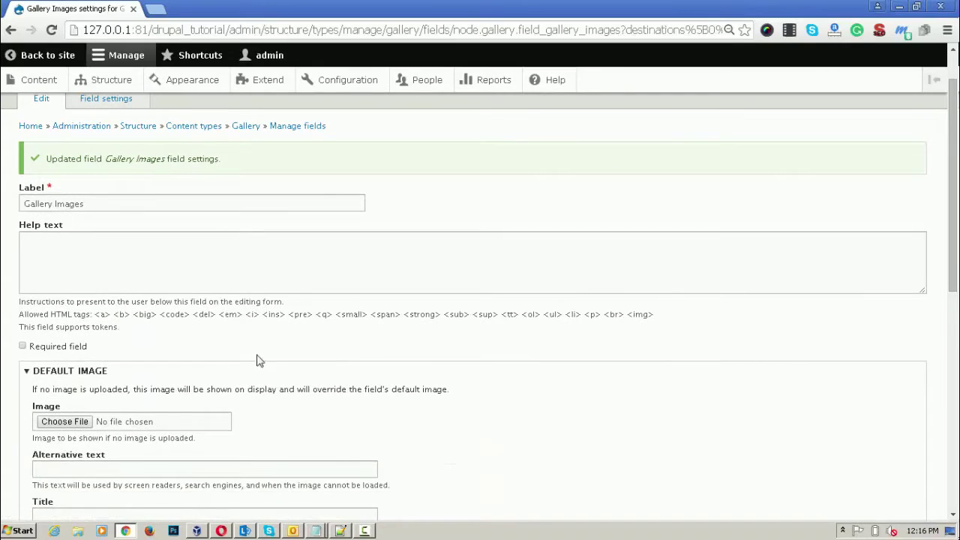
pyautogui.scroll(-1, 258, 361)
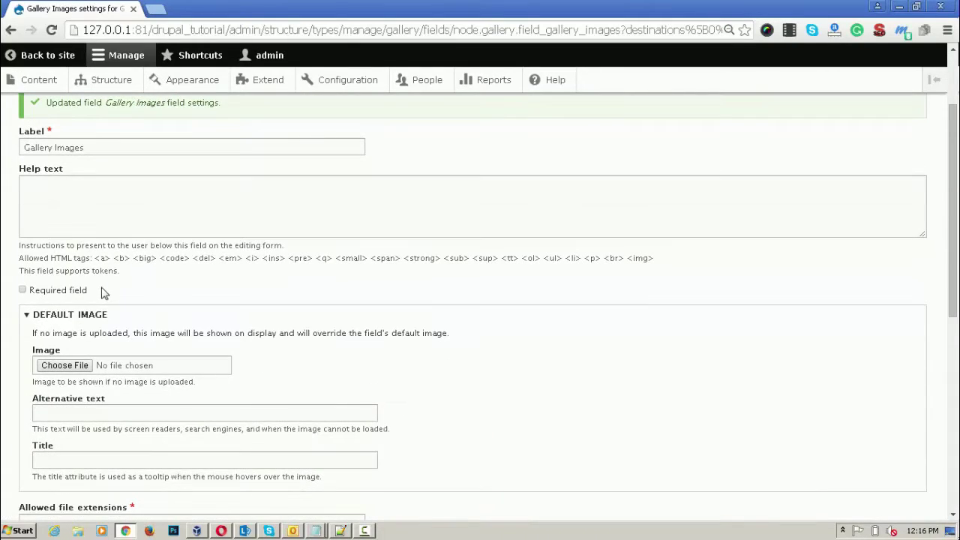
pyautogui.scroll(-1, 103, 293)
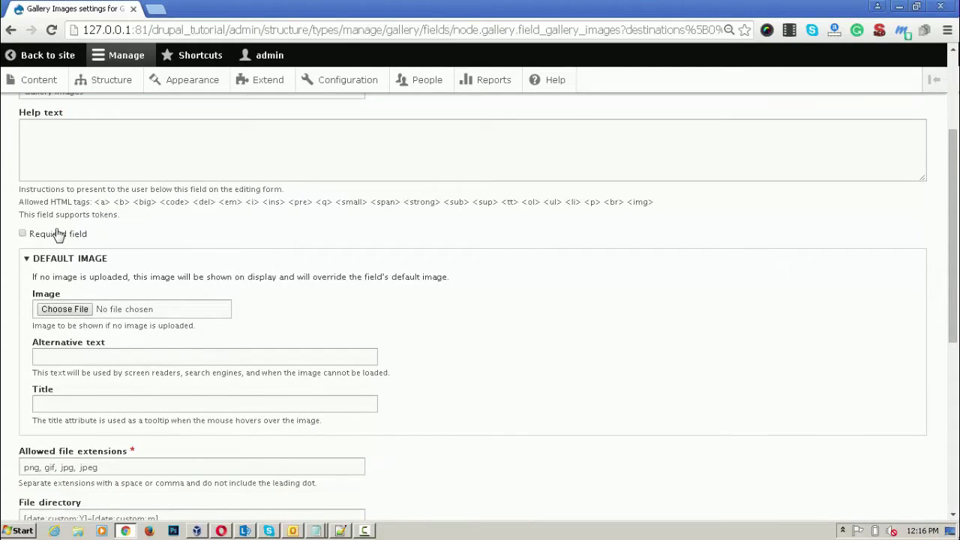
pyautogui.scroll(-2, 251, 273)
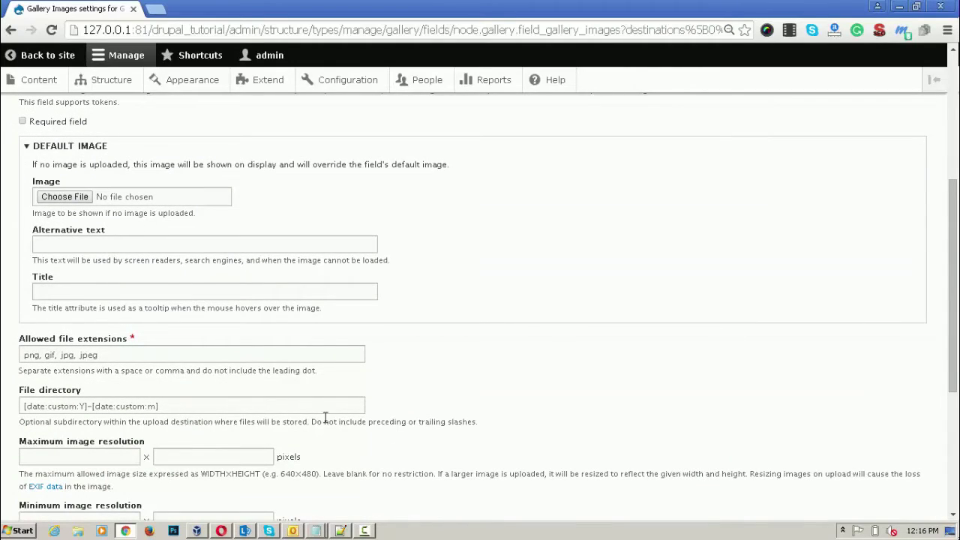
pyautogui.scroll(-2, 325, 417)
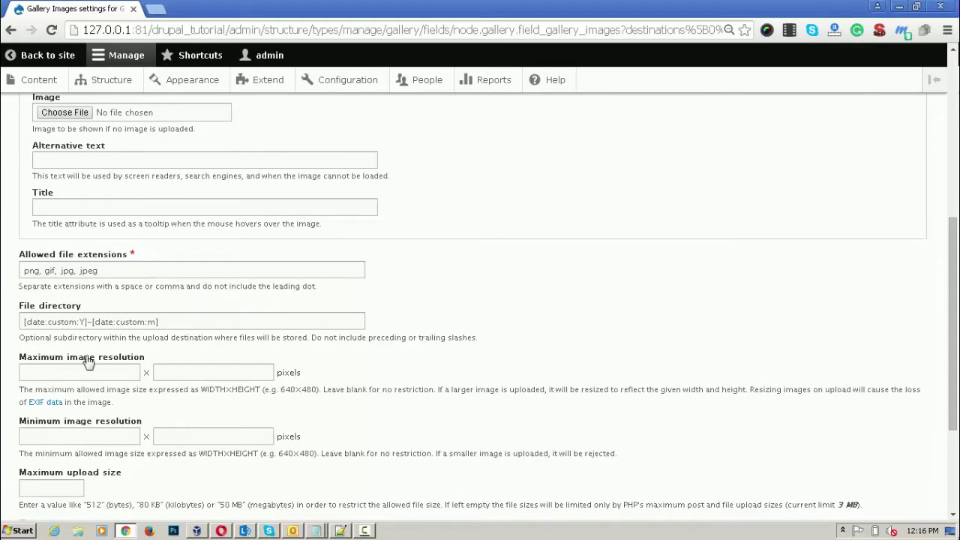
pyautogui.scroll(-3, 315, 437)
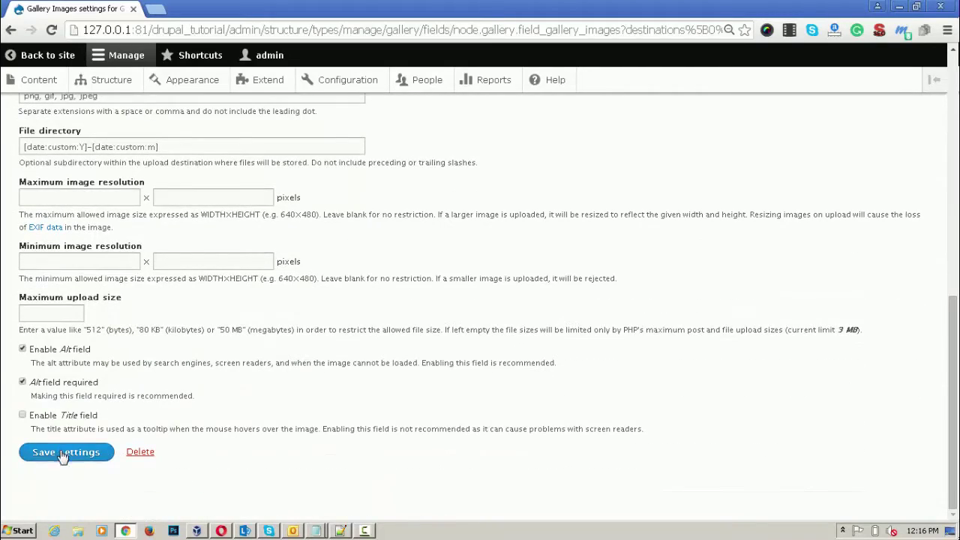
pyautogui.click(71, 353)
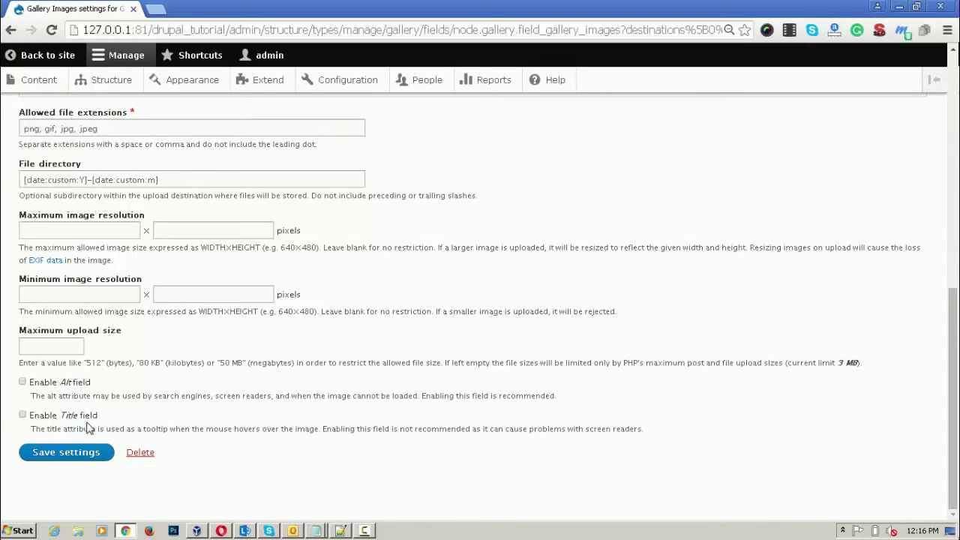
pyautogui.click(66, 452)
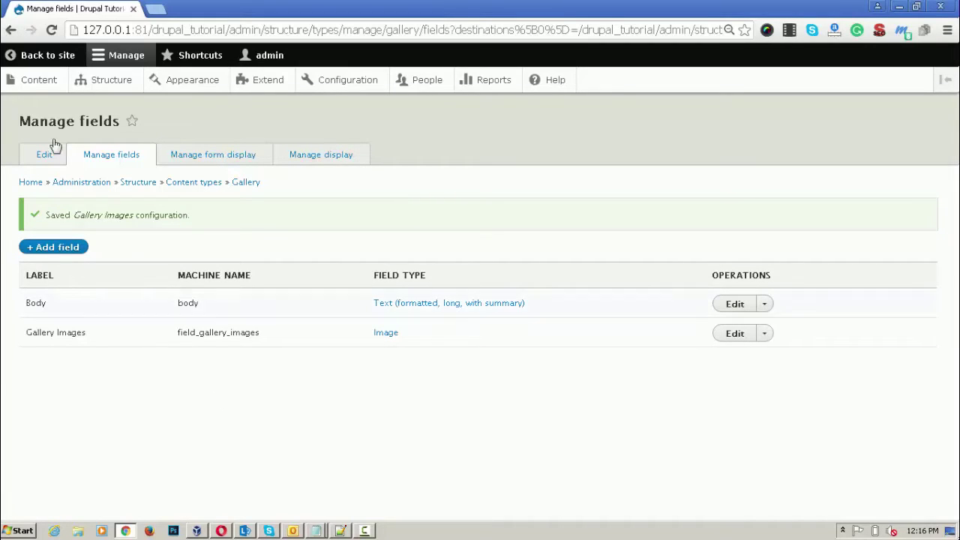
# Step: Open the Content list in a new tab and start creating a new Gallery item
pyautogui.rightClick(33, 81)
pyautogui.click(53, 85)
pyautogui.click(242, 9)
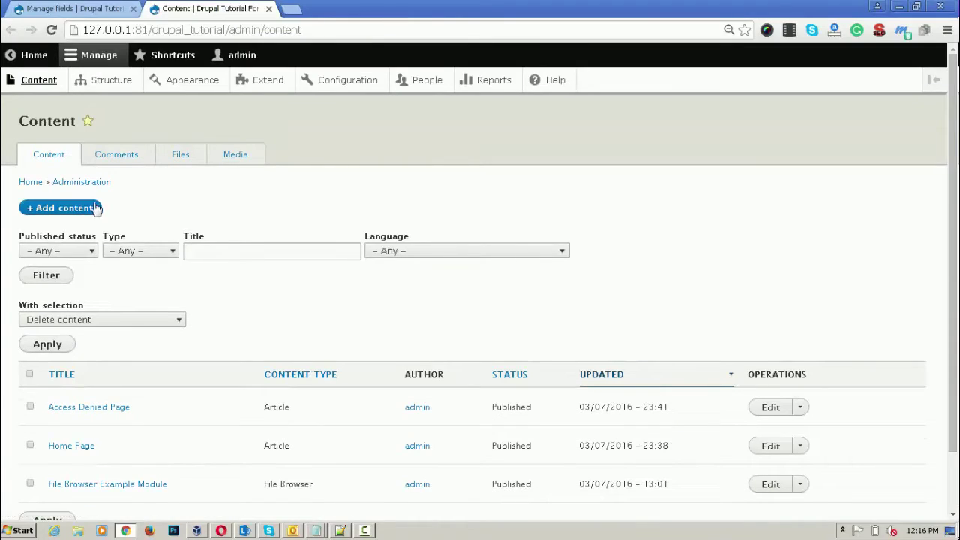
pyautogui.click(80, 210)
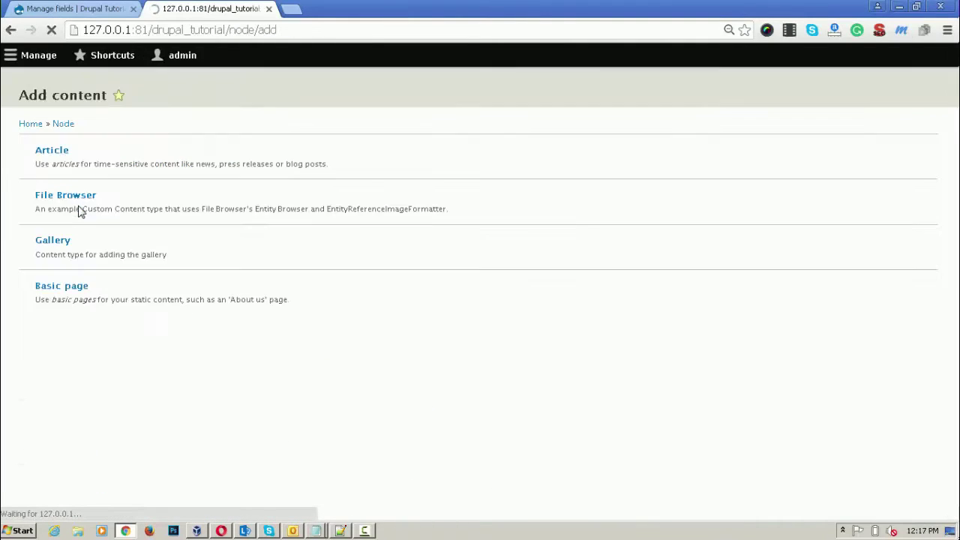
pyautogui.click(67, 279)
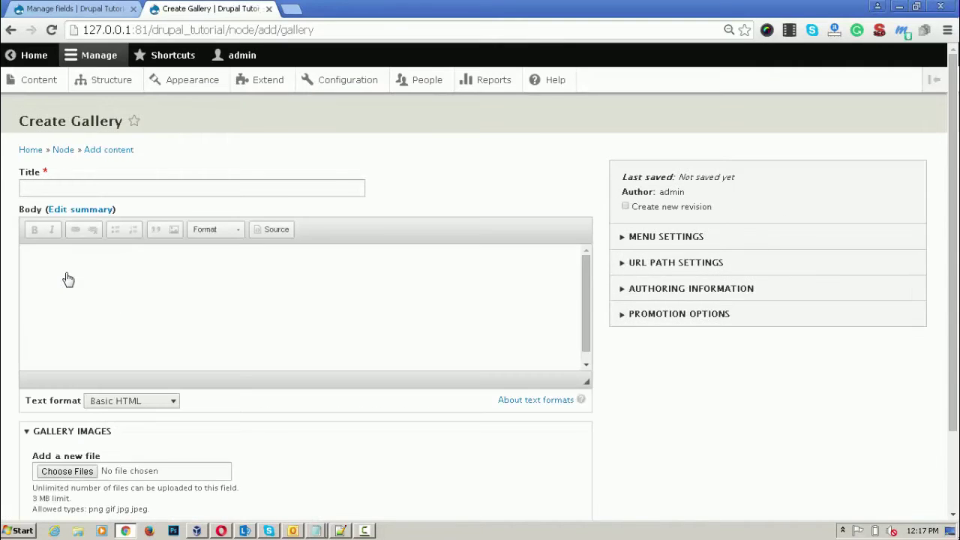
# Step: Upload IMG_5732.JPG and IMG_5734.JPG to the Gallery Images field
pyautogui.scroll(-3, 286, 326)
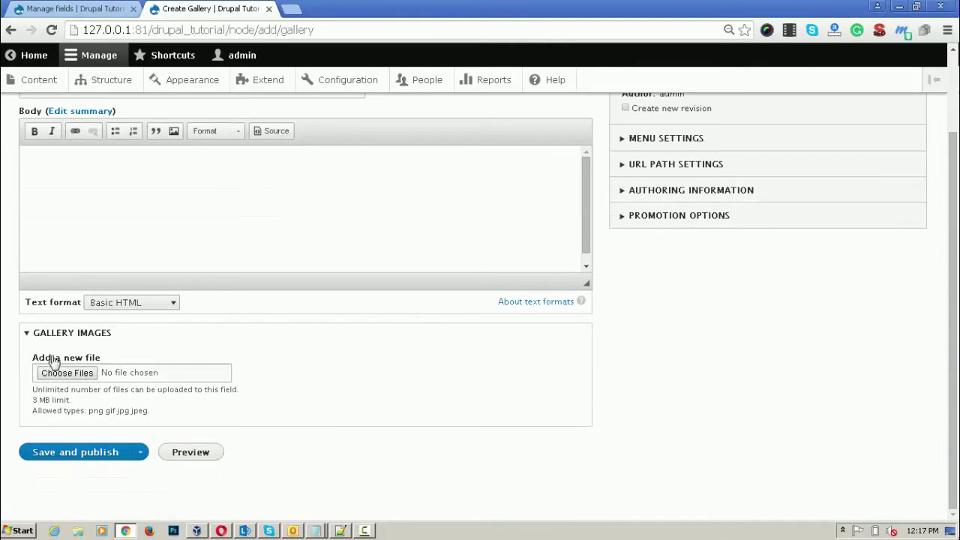
pyautogui.click(69, 371)
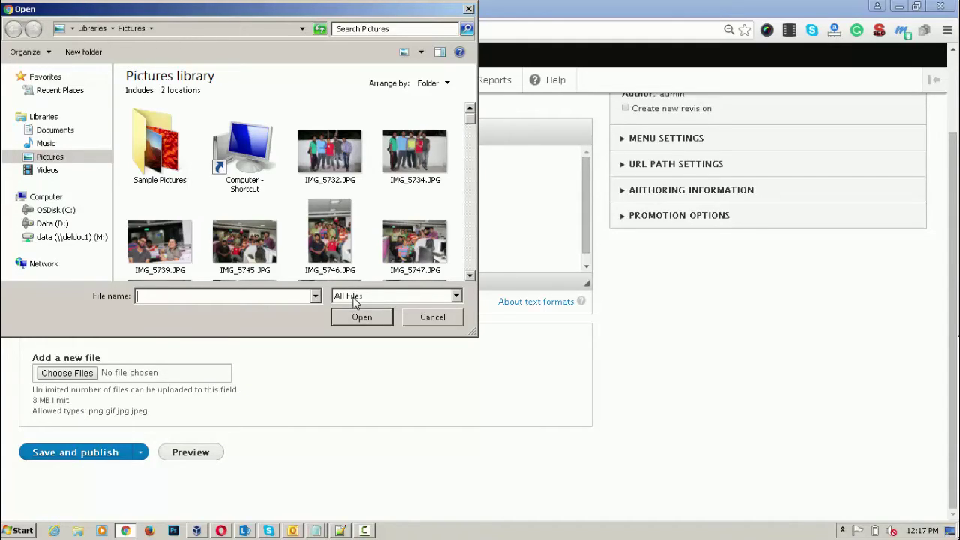
pyautogui.click(432, 316)
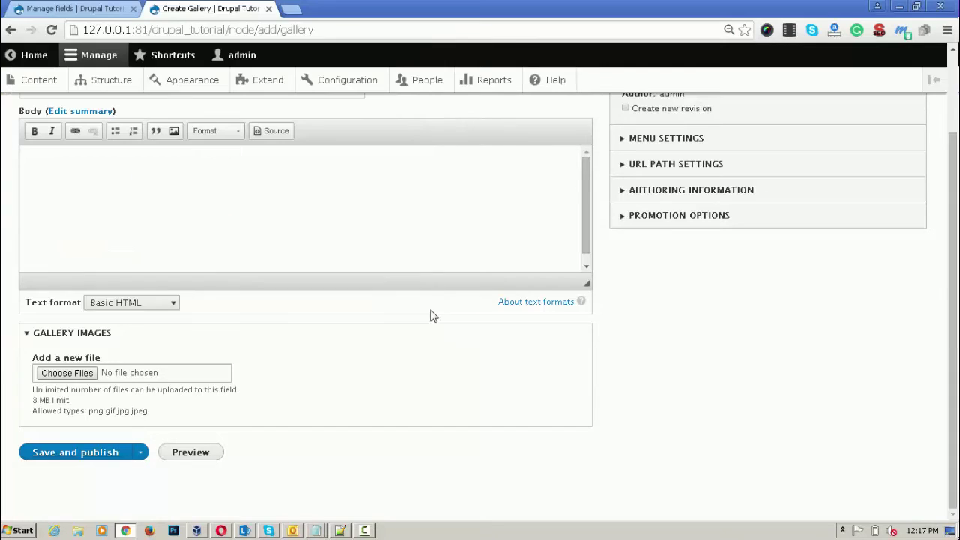
pyautogui.click(84, 380)
pyautogui.click(353, 158)
pyautogui.keyDown('ctrl'); pyautogui.click(412, 162); pyautogui.keyUp('ctrl')
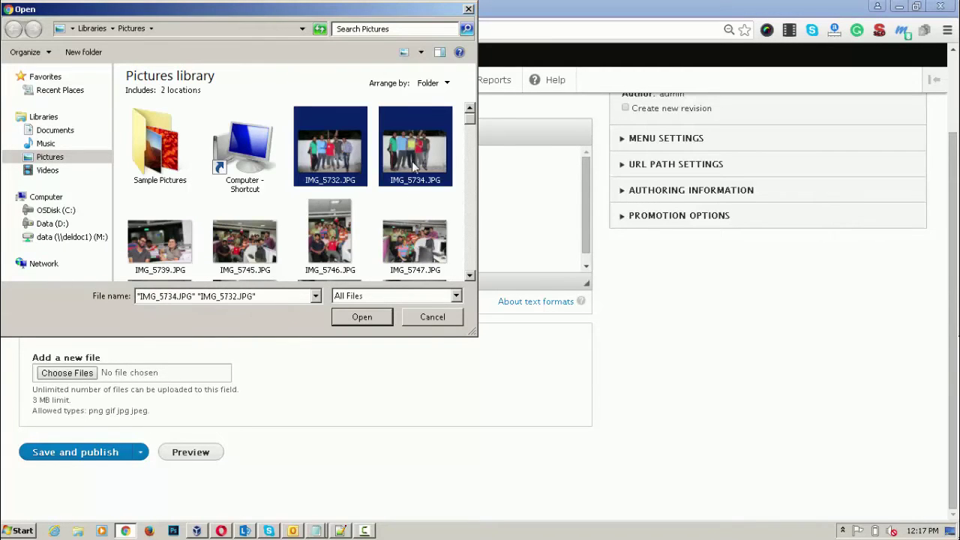
pyautogui.click(362, 318)
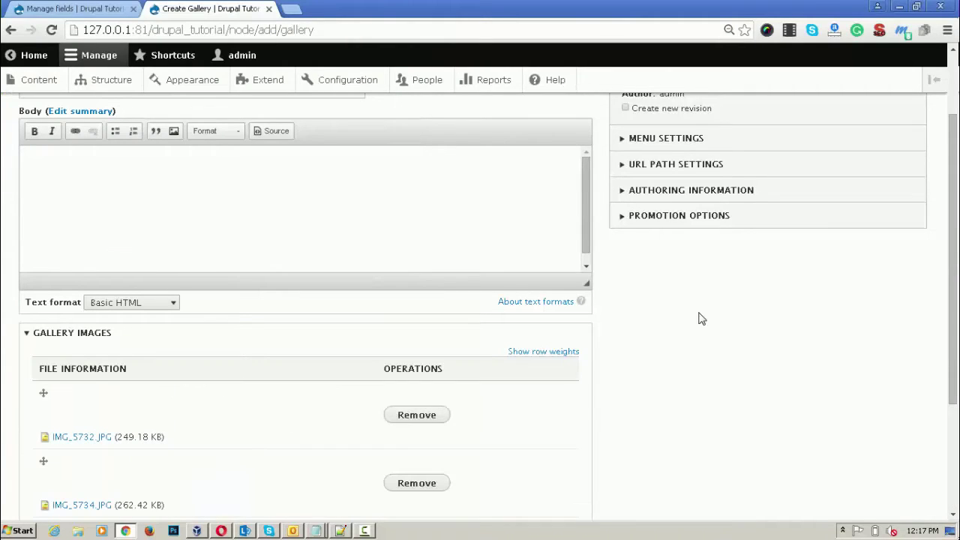
pyautogui.scroll(-2, 698, 319)
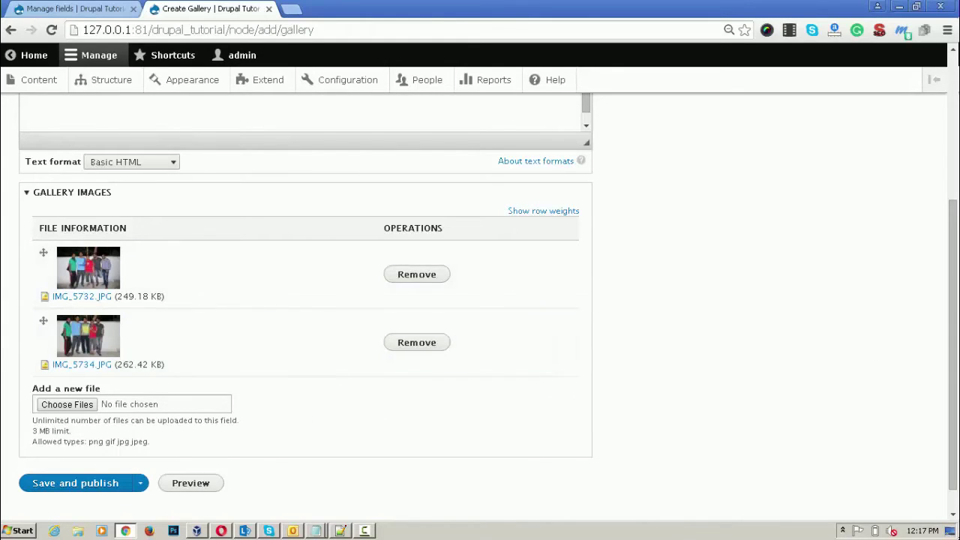
pyautogui.click(75, 9)
# Step: On Gallery's Manage form display, set the Gallery Images widget to File Browser
pyautogui.click(248, 162)
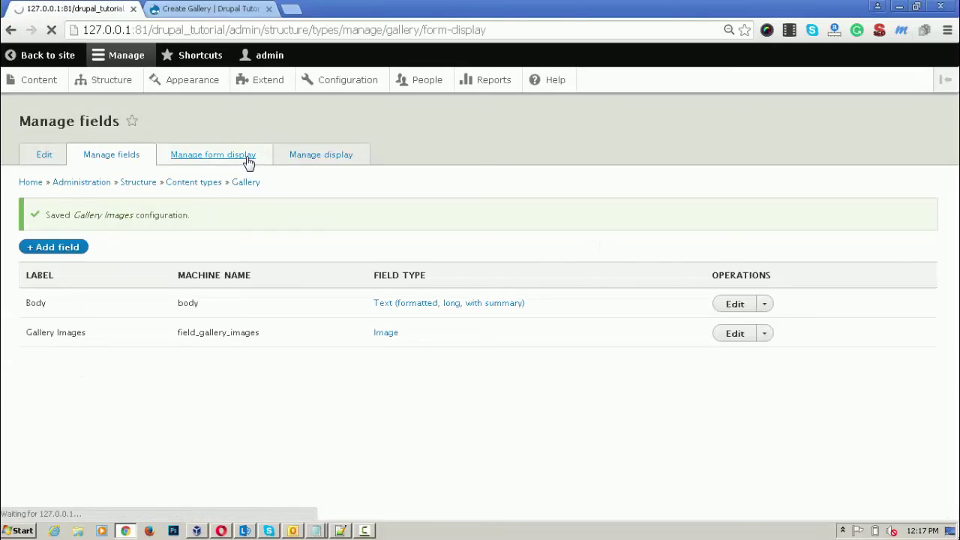
pyautogui.scroll(-5, 248, 161)
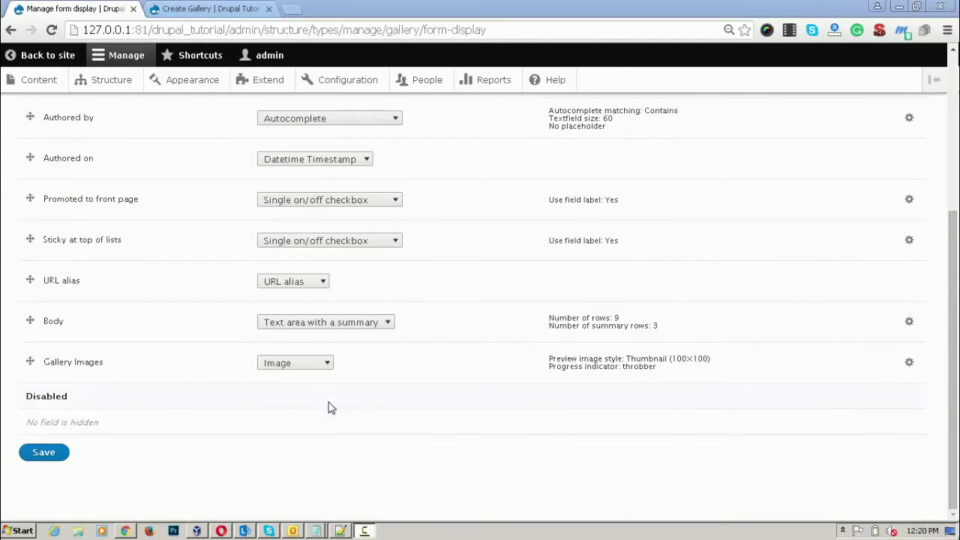
pyautogui.click(319, 366)
pyautogui.click(319, 377)
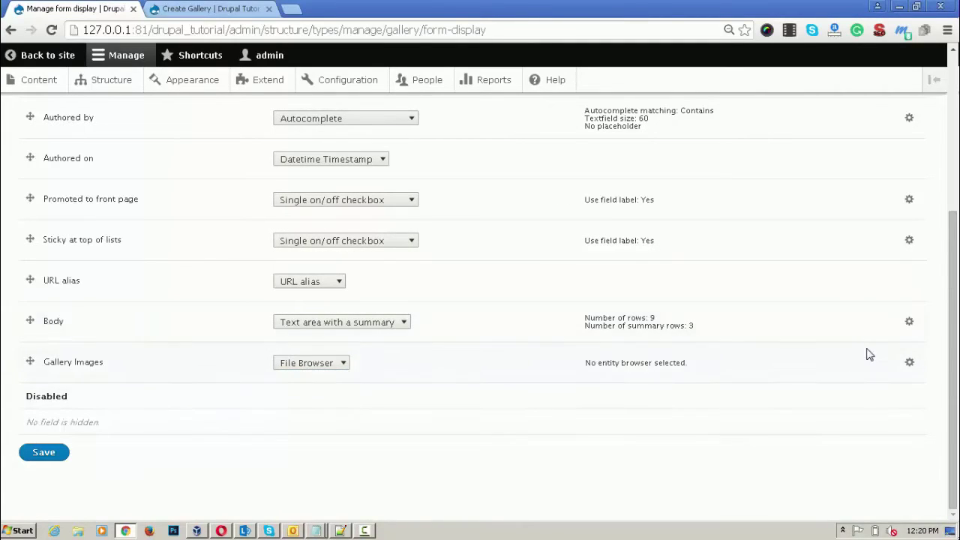
# Step: Choose 'Browser for files' as the widget's entity browser, update, and save the form display
pyautogui.click(909, 363)
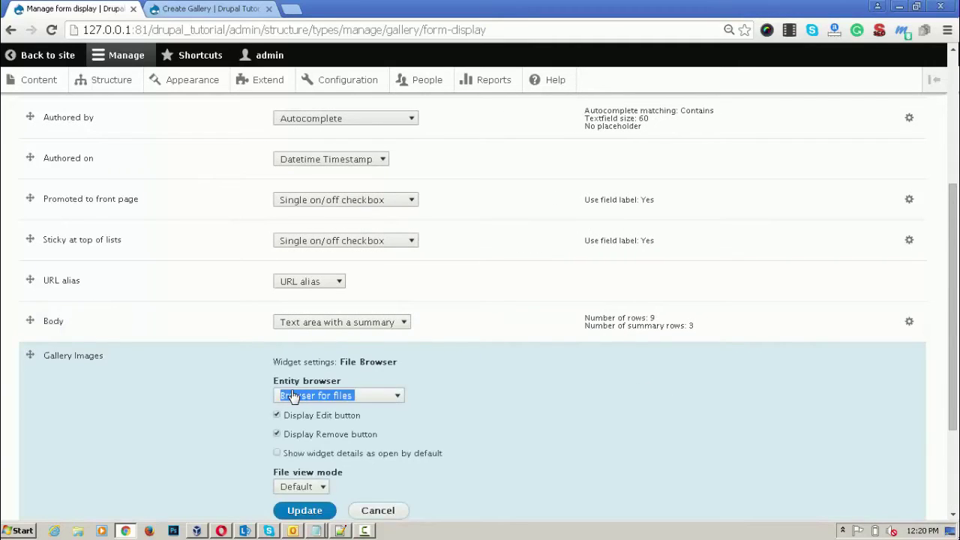
pyautogui.scroll(-1, 300, 390)
pyautogui.click(465, 381)
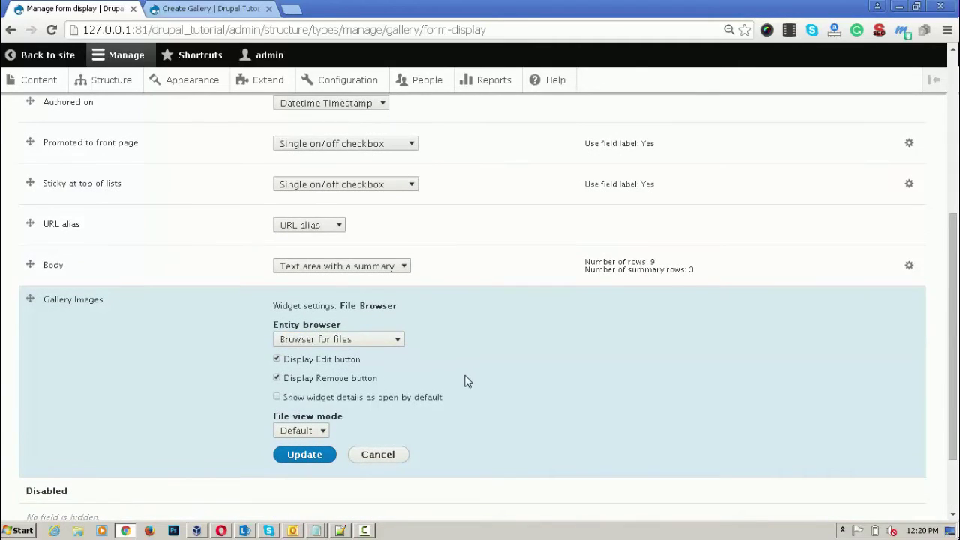
pyautogui.click(358, 340)
pyautogui.click(353, 354)
pyautogui.click(312, 459)
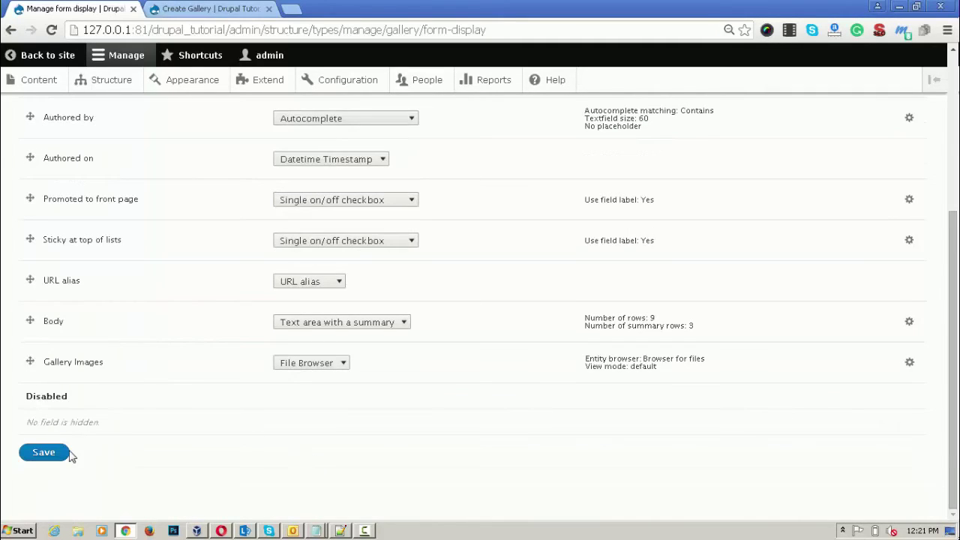
pyautogui.click(45, 454)
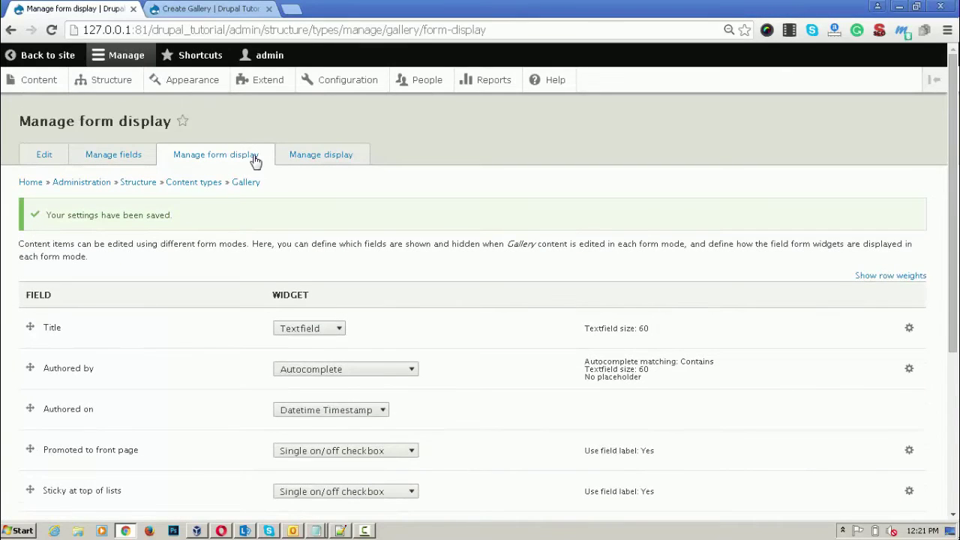
pyautogui.click(198, 9)
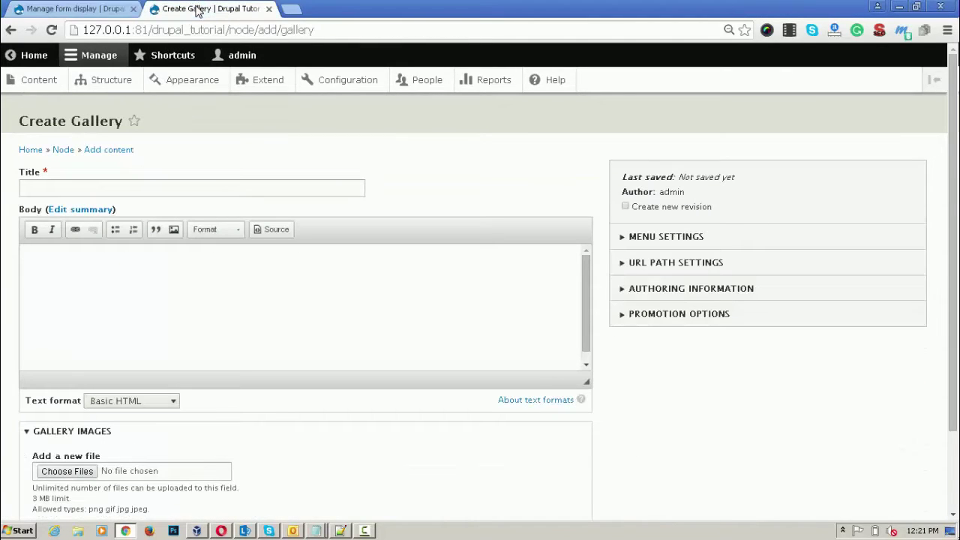
# Step: Reload the Create Gallery form and expand the Gallery Images section
pyautogui.press('F5')
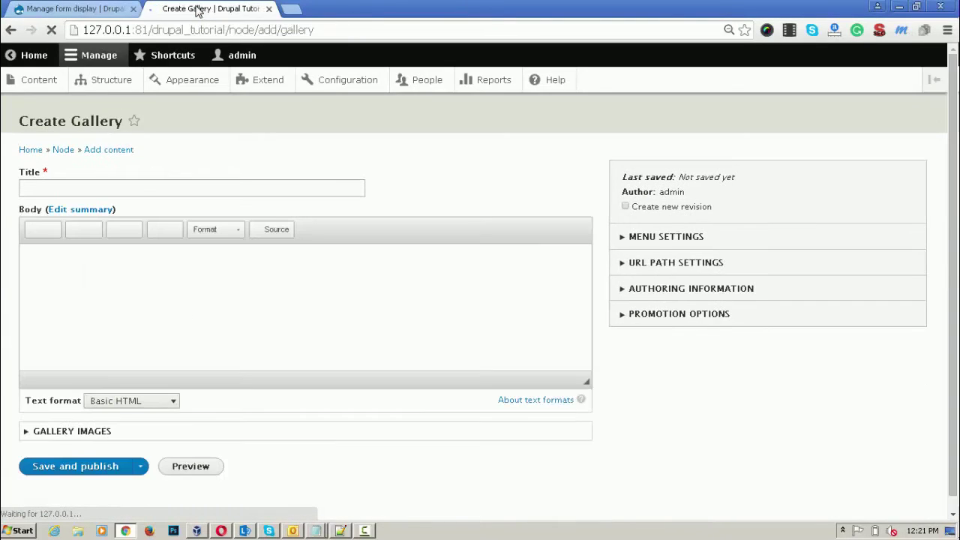
pyautogui.click(100, 417)
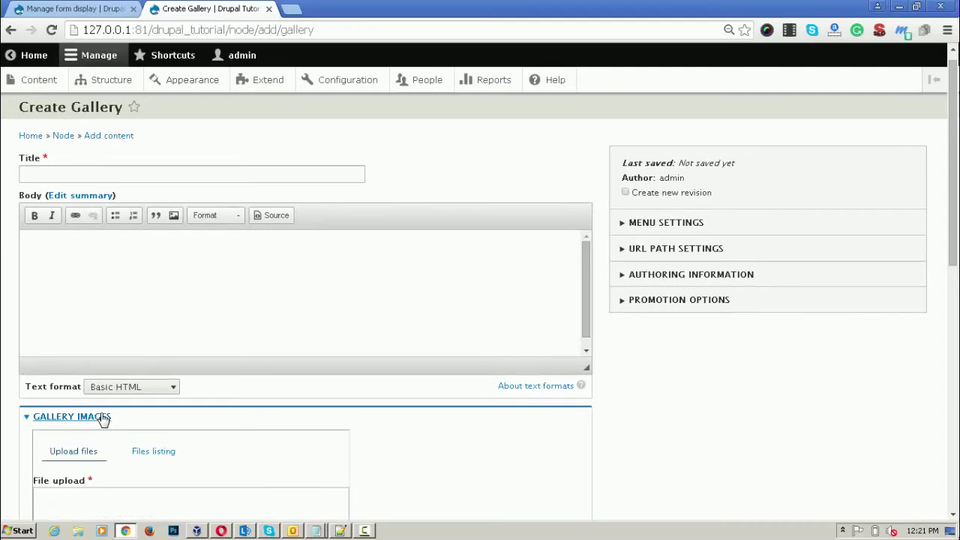
pyautogui.scroll(-1, 101, 418)
pyautogui.scroll(-2, 104, 420)
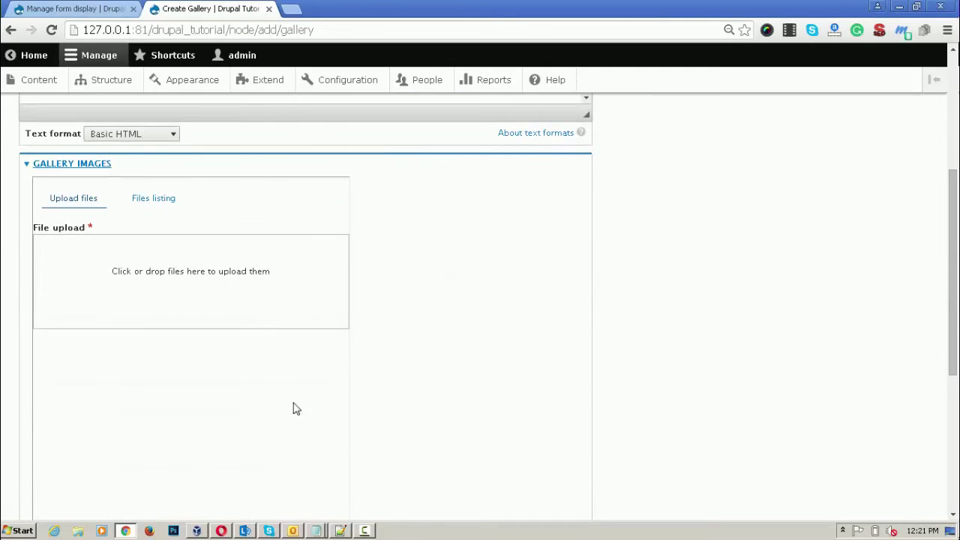
pyautogui.scroll(-1, 200, 504)
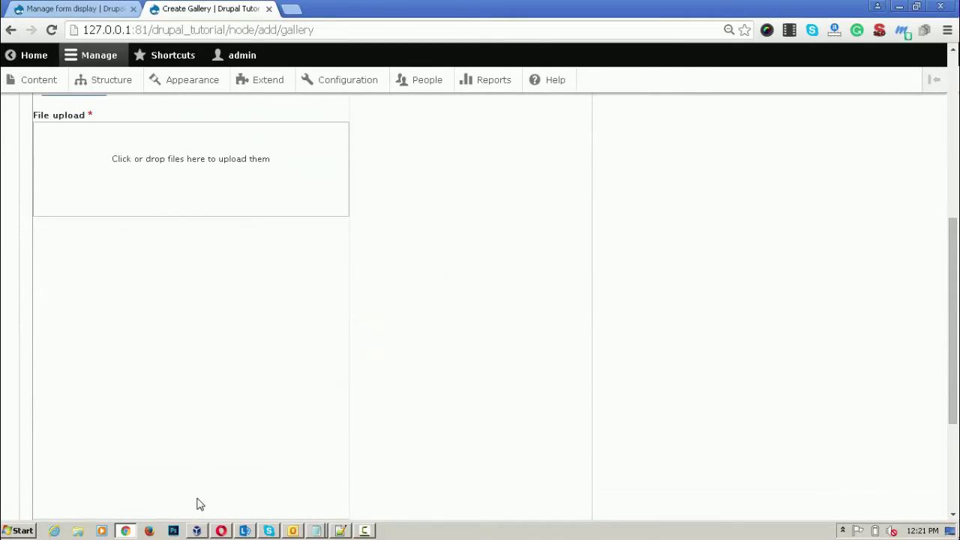
pyautogui.scroll(2, 200, 505)
pyautogui.scroll(1, 200, 502)
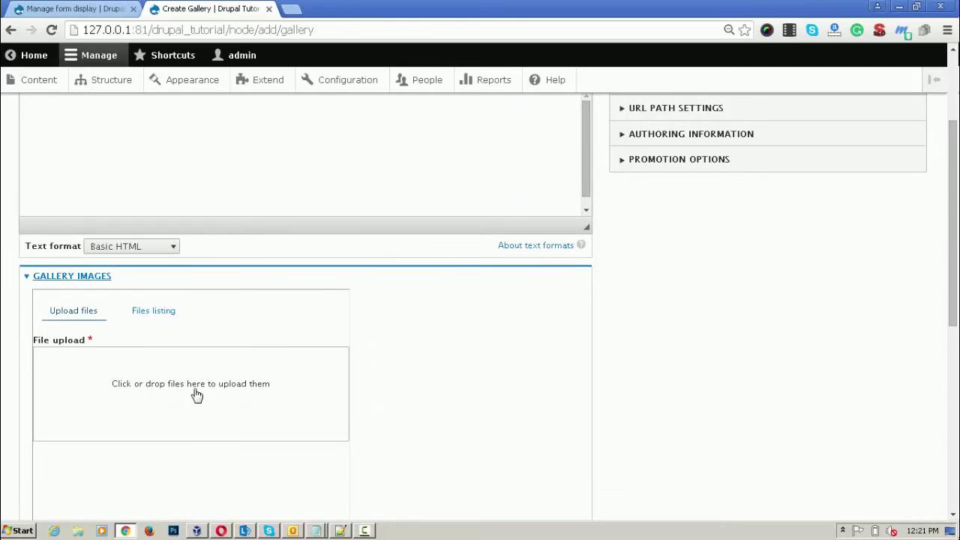
# Step: Upload IMG_5732, IMG_5734, IMG_5739 and IMG_5745 in the file browser widget
pyautogui.click(197, 396)
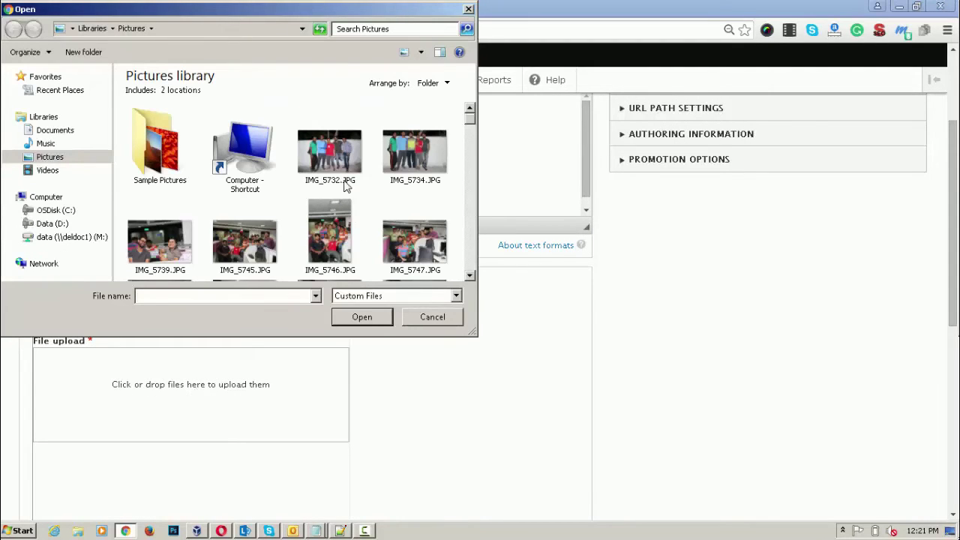
pyautogui.click(342, 173)
pyautogui.keyDown('ctrl'); pyautogui.click(397, 171); pyautogui.keyUp('ctrl')
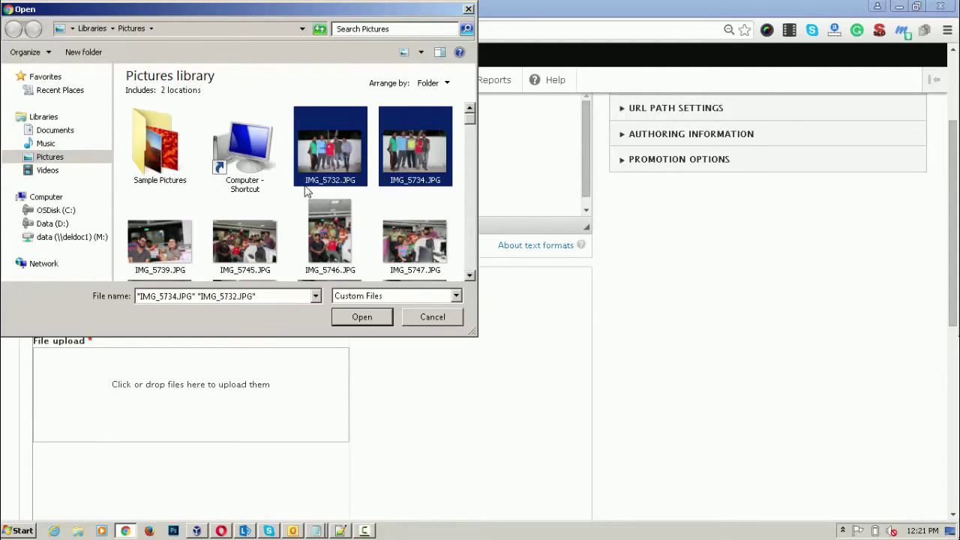
pyautogui.keyDown('ctrl'); pyautogui.click(148, 237); pyautogui.keyUp('ctrl')
pyautogui.keyDown('ctrl'); pyautogui.click(241, 240); pyautogui.keyUp('ctrl')
pyautogui.click(362, 316)
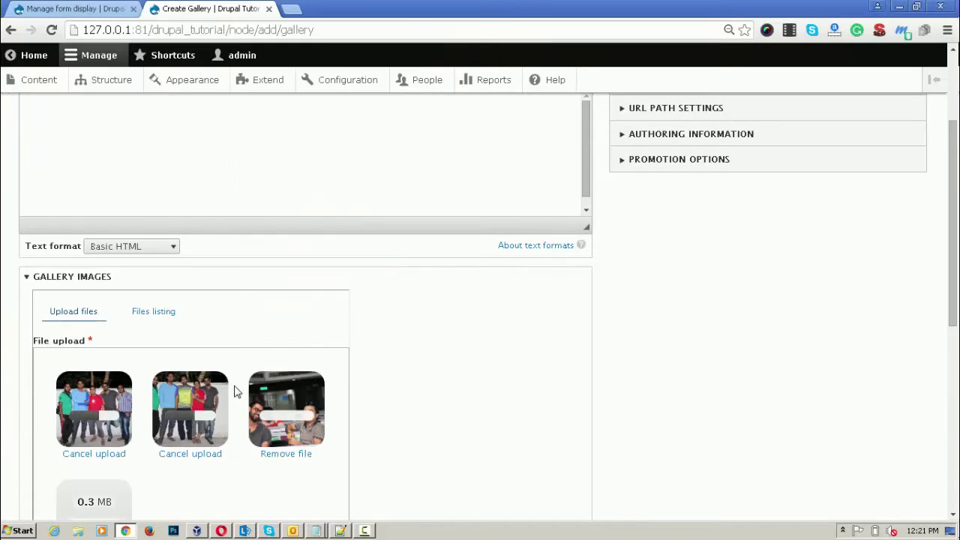
pyautogui.moveTo(953, 285); pyautogui.dragTo(954, 333)
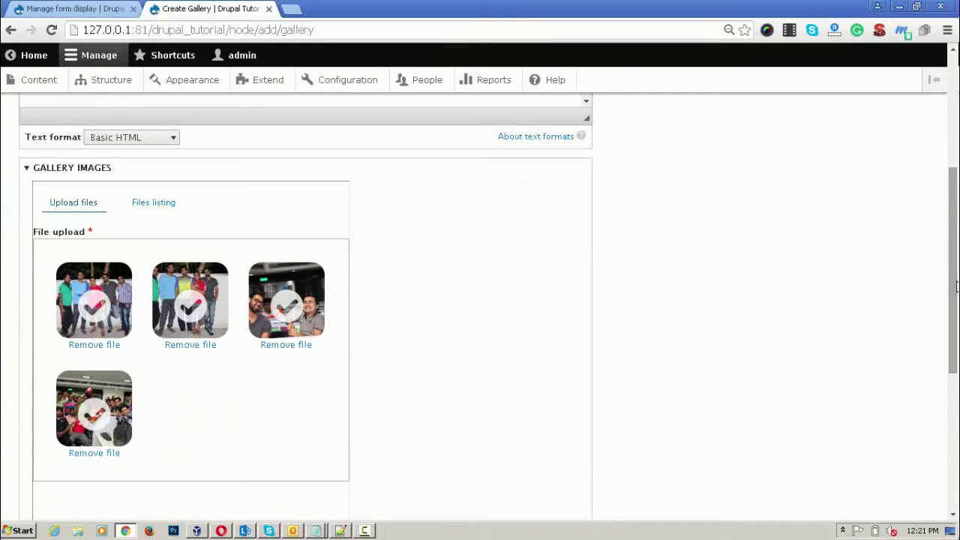
# Step: Remove two of the uploaded images, leaving two, and switch to the Files listing
pyautogui.click(204, 351)
pyautogui.click(203, 351)
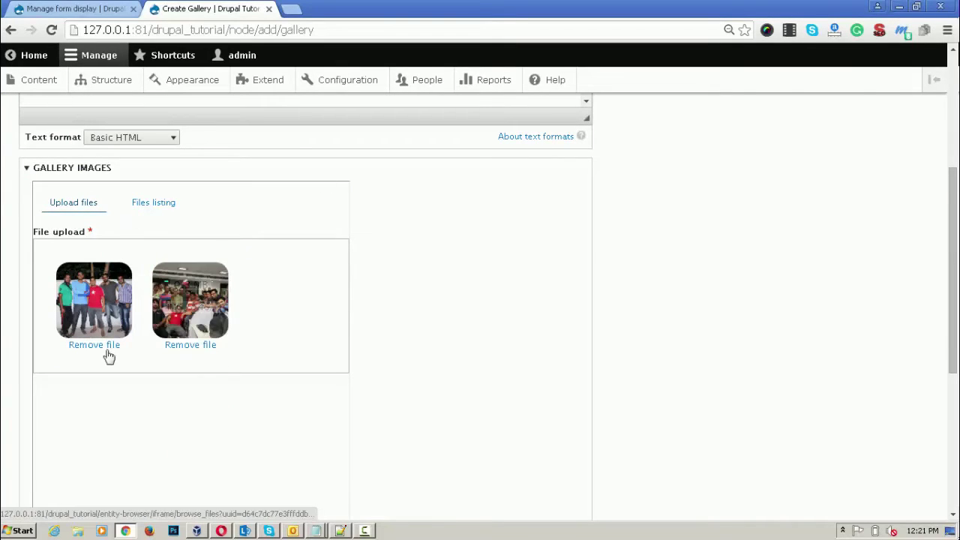
pyautogui.click(173, 211)
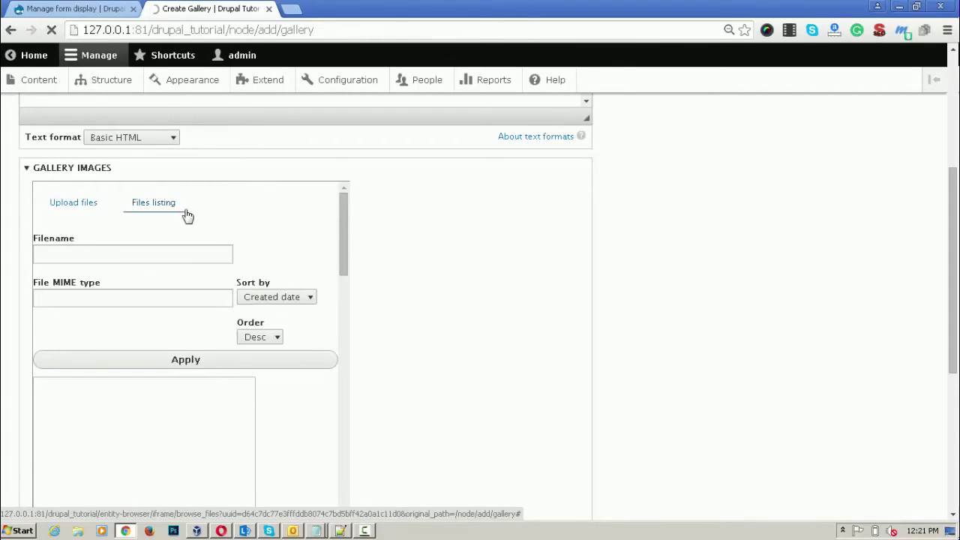
pyautogui.moveTo(344, 232); pyautogui.dragTo(335, 420)
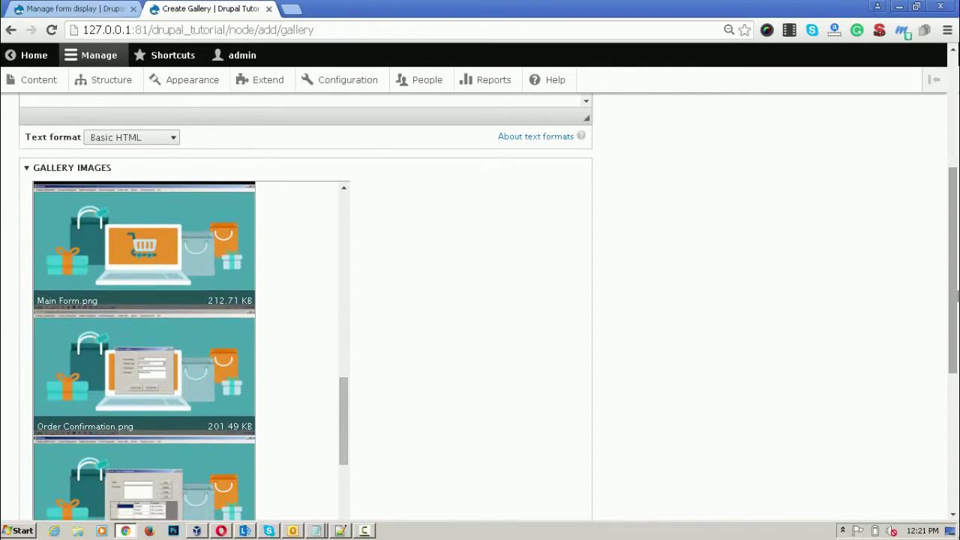
pyautogui.scroll(-3, 638, 300)
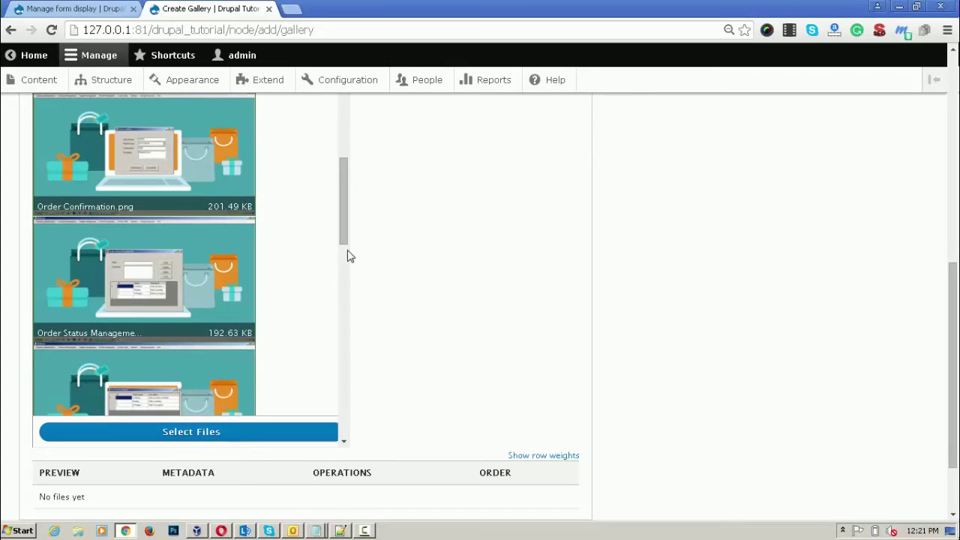
pyautogui.moveTo(345, 220); pyautogui.dragTo(344, 204)
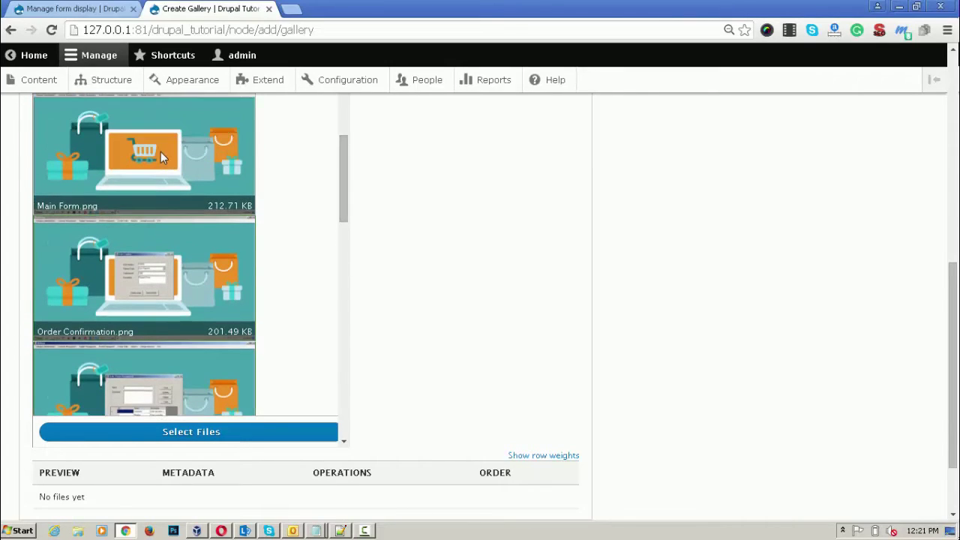
pyautogui.click(200, 444)
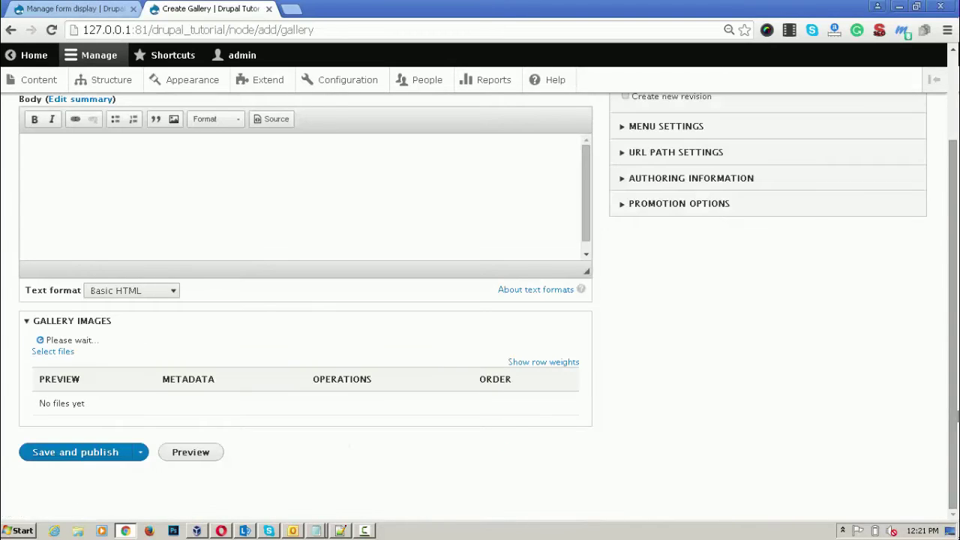
pyautogui.moveTo(955, 270); pyautogui.dragTo(955, 474)
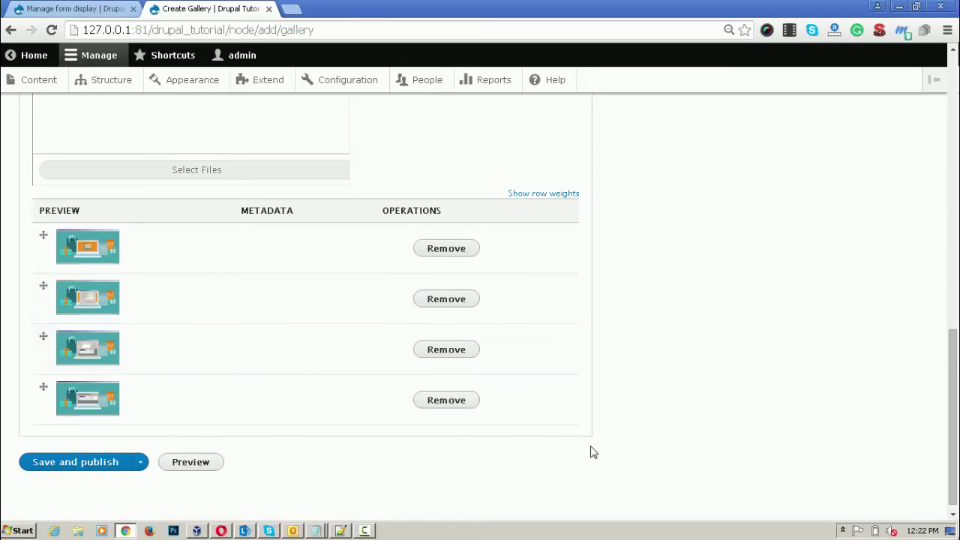
pyautogui.moveTo(954, 367); pyautogui.dragTo(955, 261)
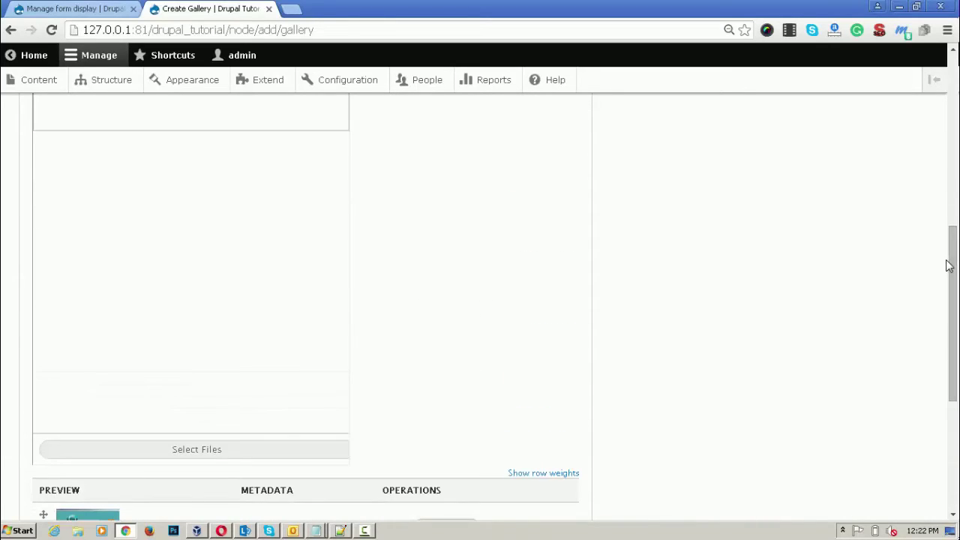
pyautogui.moveTo(952, 301); pyautogui.dragTo(952, 203)
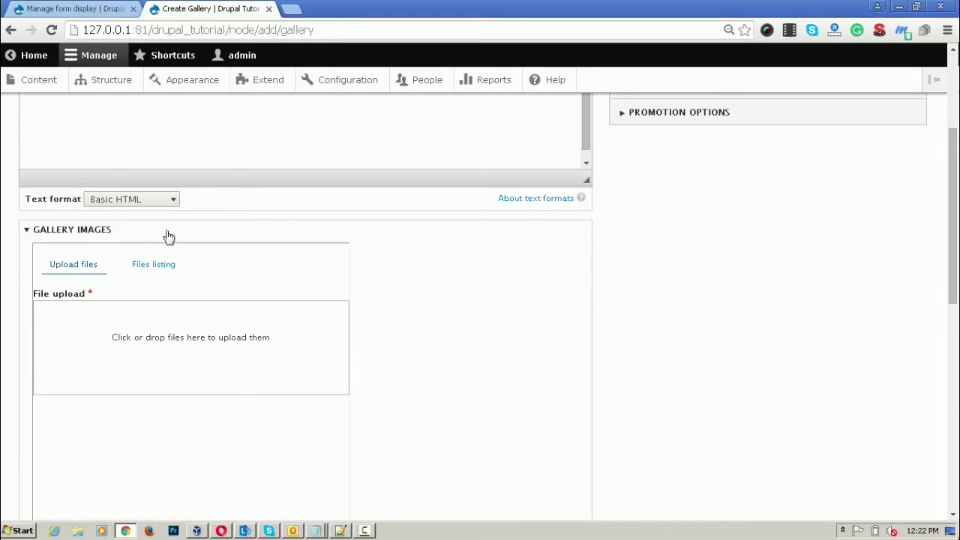
# Step: Switch Gallery Images' entity browser to 'Browser for files (modal)', update, and save the form display
pyautogui.click(57, 8)
pyautogui.scroll(-4, 696, 291)
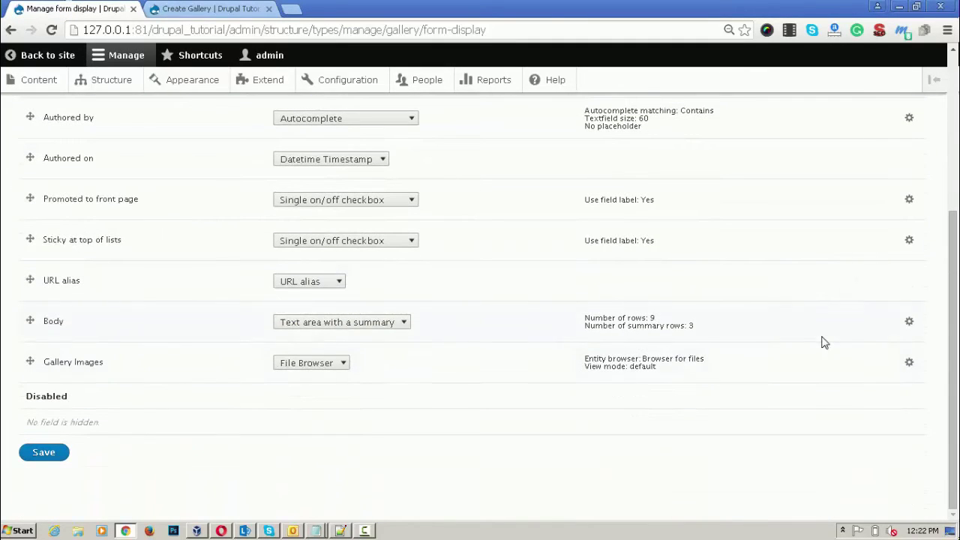
pyautogui.click(911, 364)
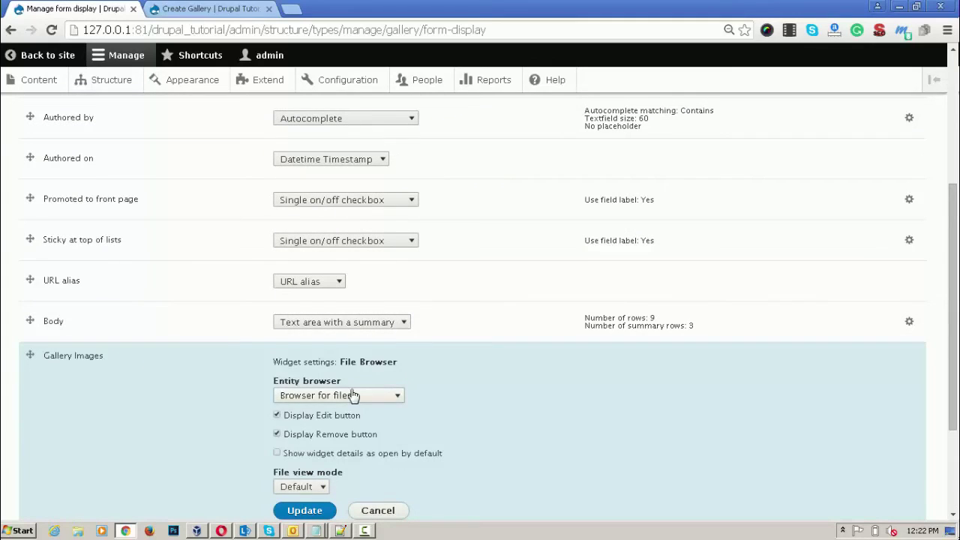
pyautogui.click(349, 395)
pyautogui.click(347, 422)
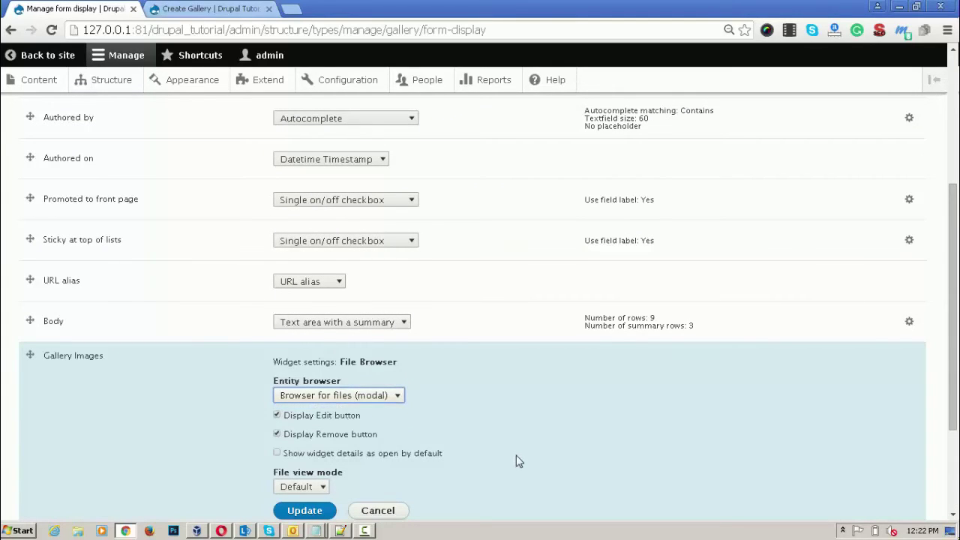
pyautogui.scroll(-2, 480, 300)
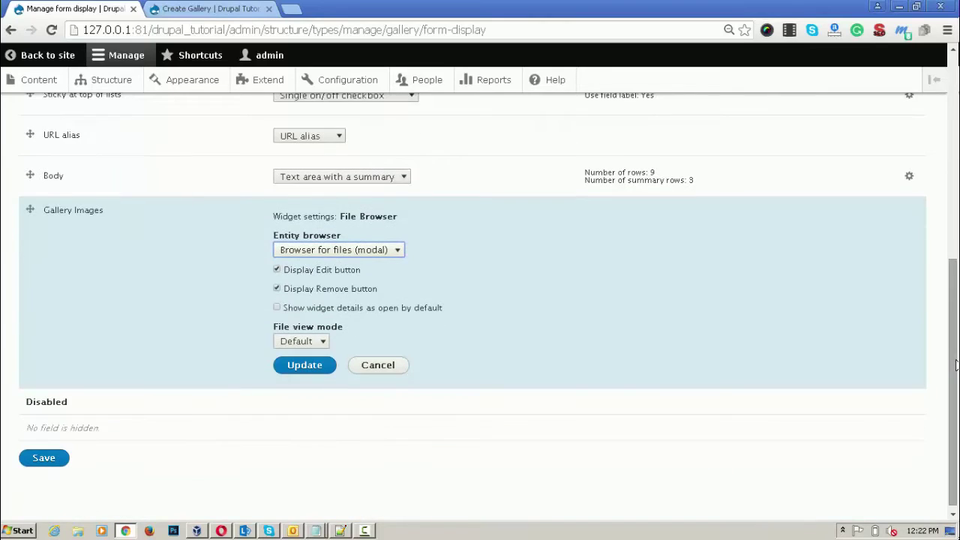
pyautogui.click(304, 510)
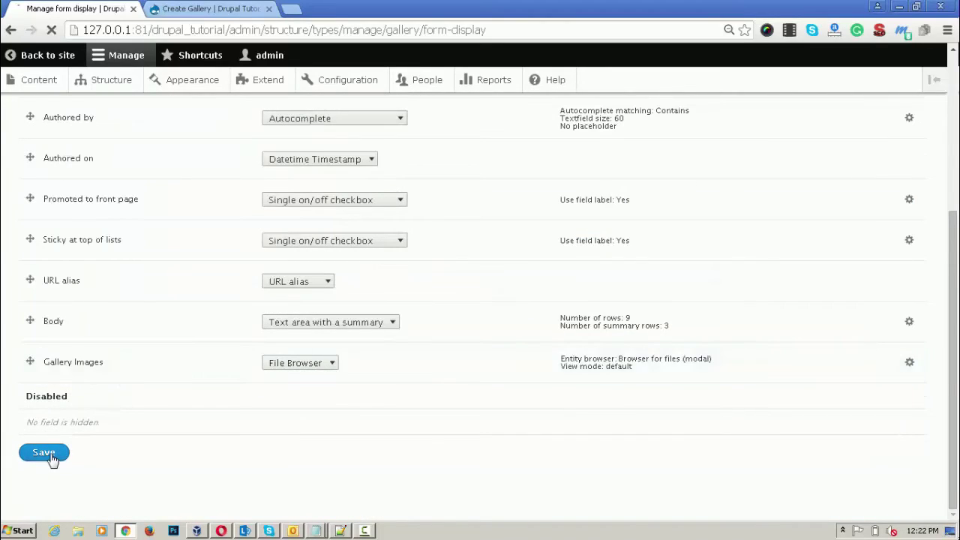
pyautogui.click(46, 454)
pyautogui.click(197, 9)
pyautogui.click(70, 8)
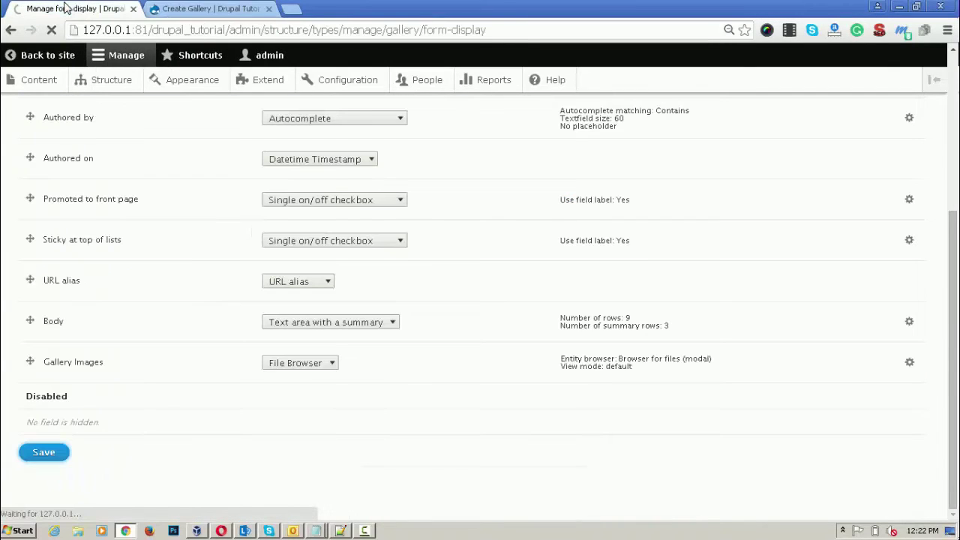
pyautogui.click(199, 8)
# Step: Reload node/add/gallery, expand Gallery Images, and open the Select files dialog
pyautogui.click(220, 29)
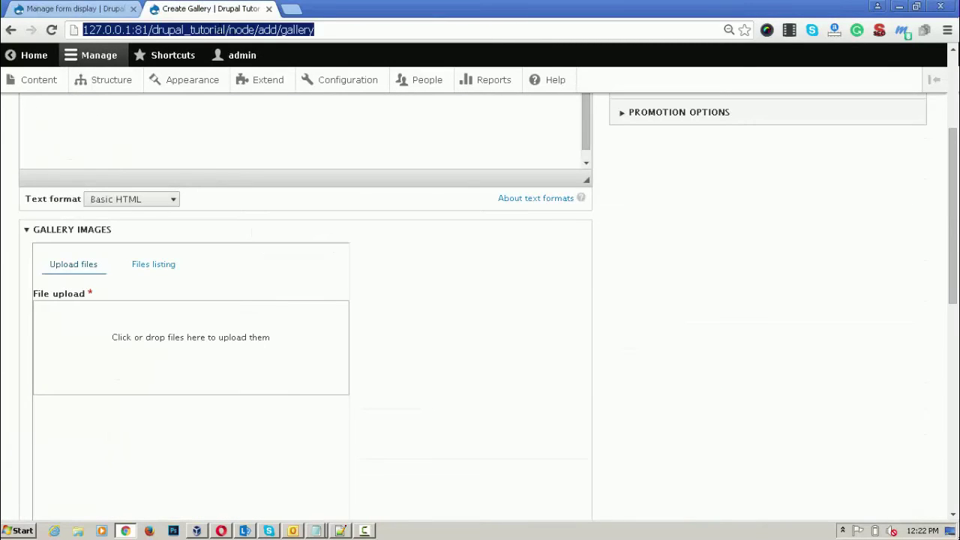
pyautogui.press('Return')
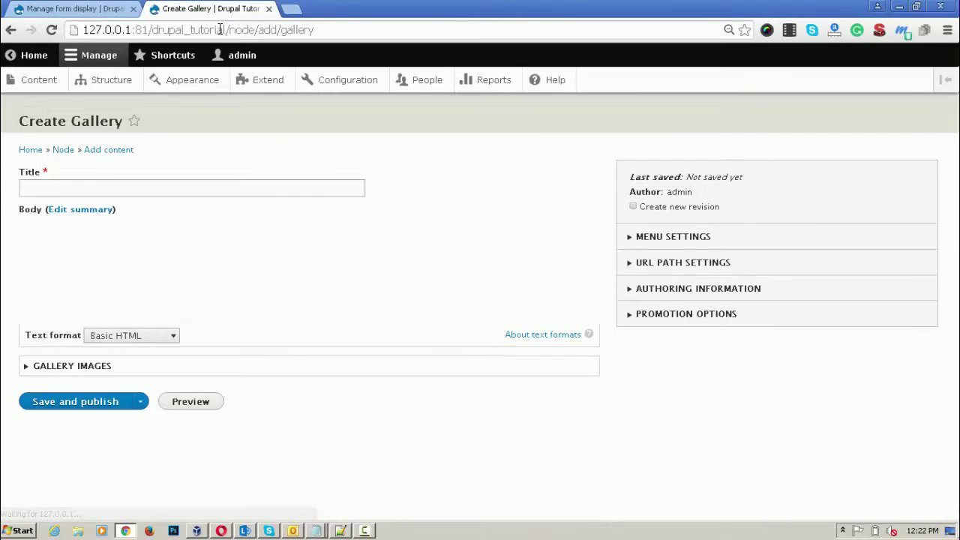
pyautogui.click(75, 417)
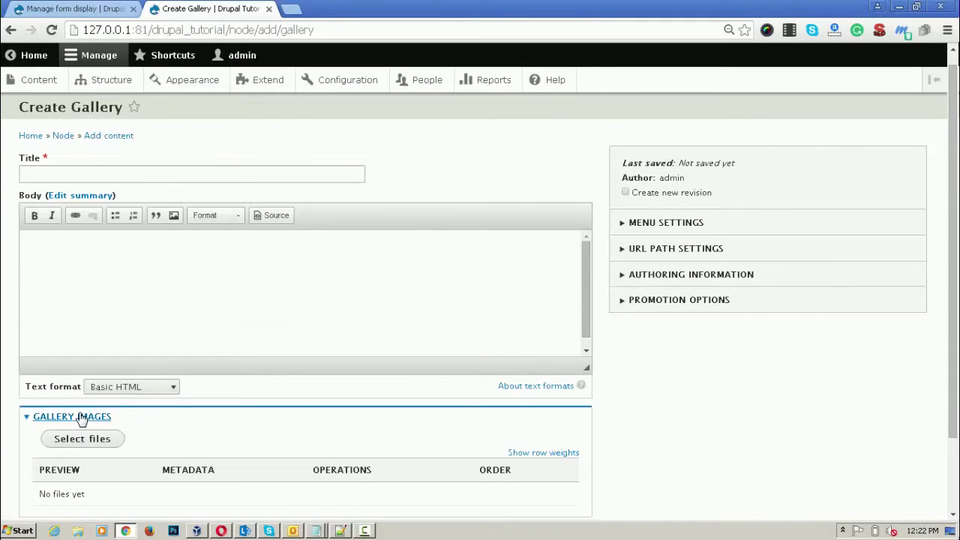
pyautogui.scroll(-1, 79, 416)
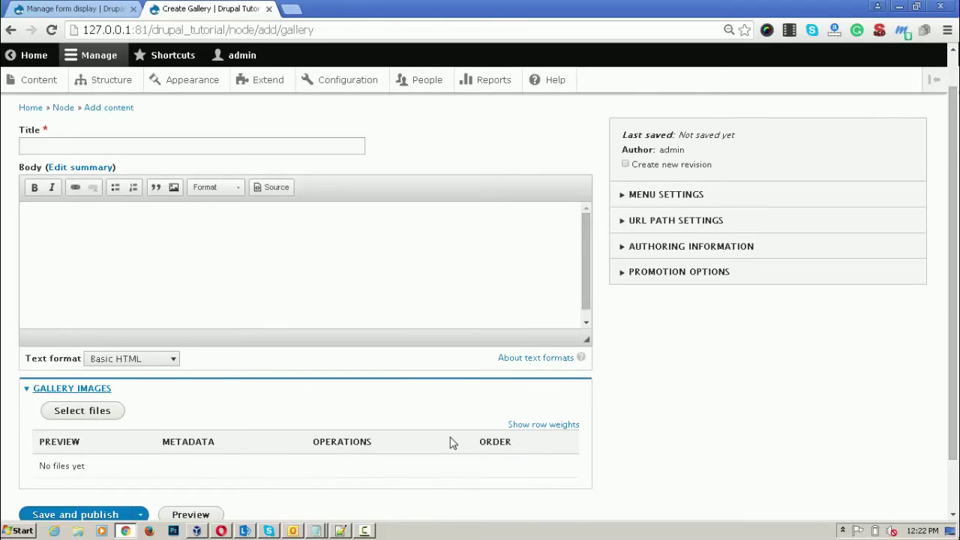
pyautogui.scroll(-2, 454, 443)
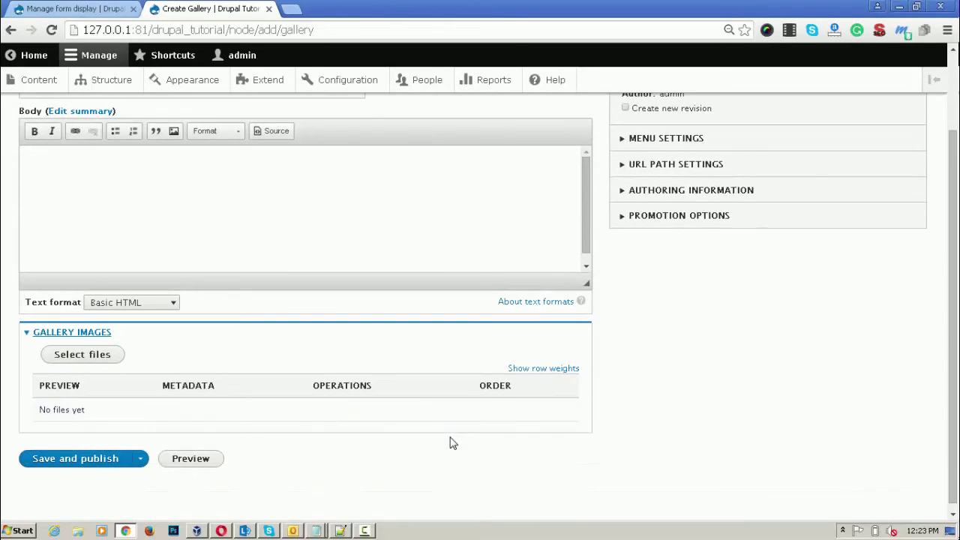
pyautogui.click(83, 366)
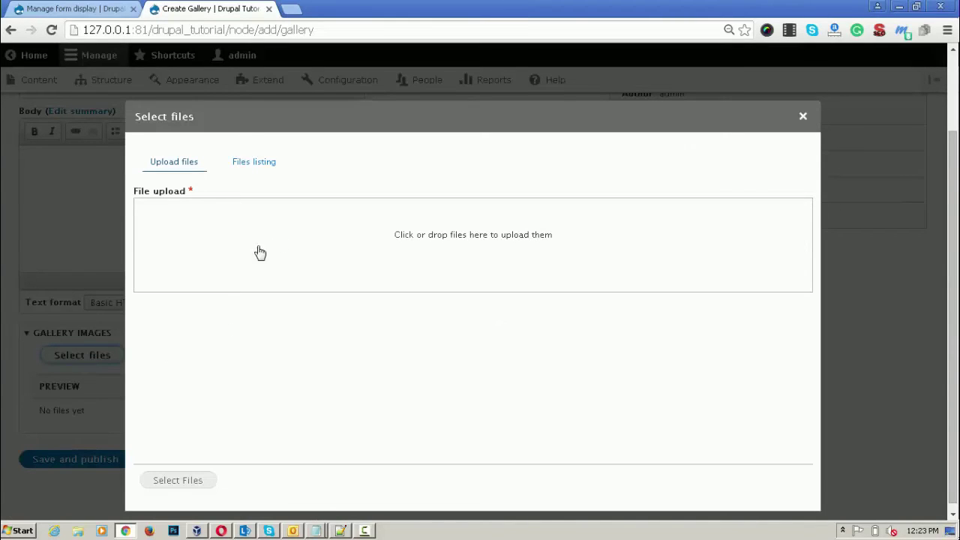
# Step: Upload IMG_5746 and IMG_5747 in the Select files dialog
pyautogui.click(489, 277)
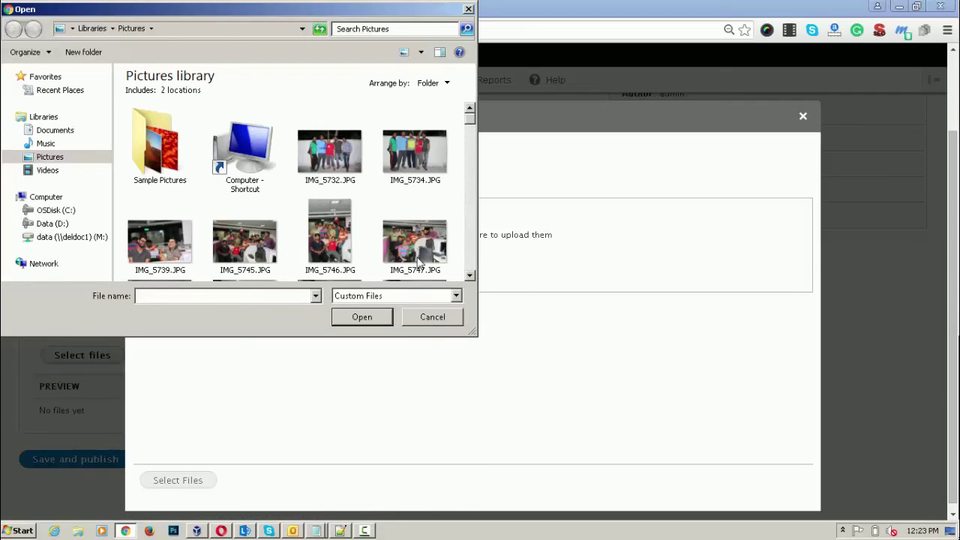
pyautogui.click(332, 238)
pyautogui.keyDown('ctrl'); pyautogui.click(422, 250); pyautogui.keyUp('ctrl')
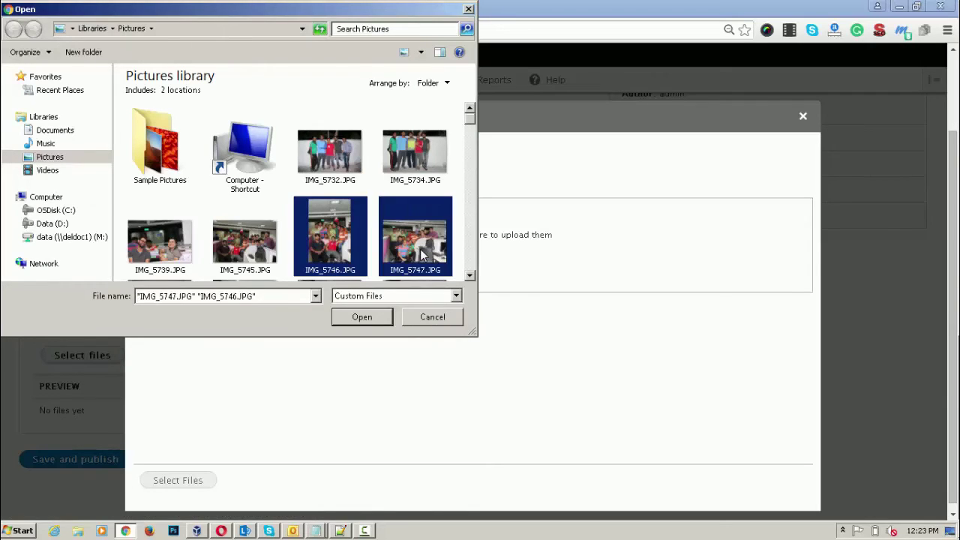
pyautogui.click(358, 321)
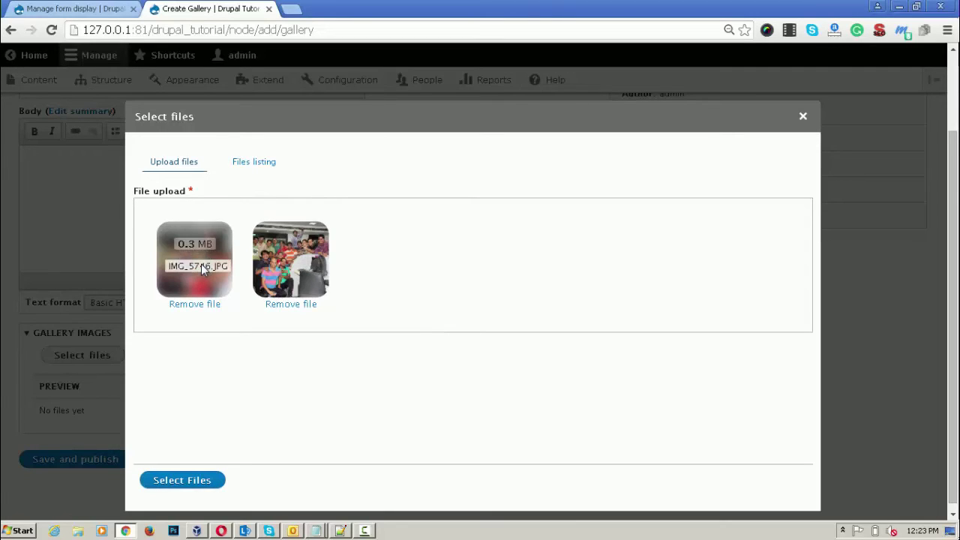
# Step: Pick existing images from the Files listing, attach them with Select Files, and remove the first one
pyautogui.click(261, 161)
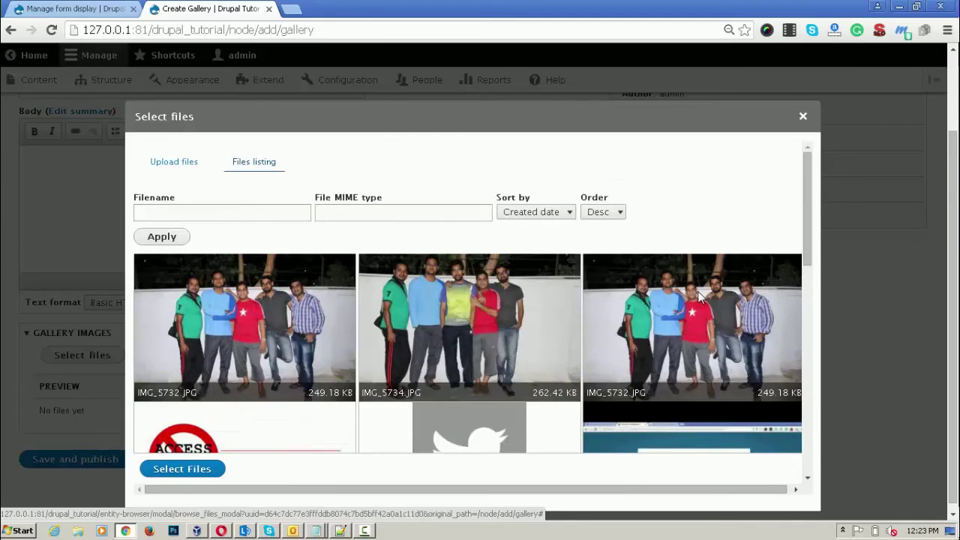
pyautogui.moveTo(805, 209)
pyautogui.mouseDown()
pyautogui.moveTo(834, 431)
pyautogui.moveTo(821, 199)
pyautogui.mouseUp()
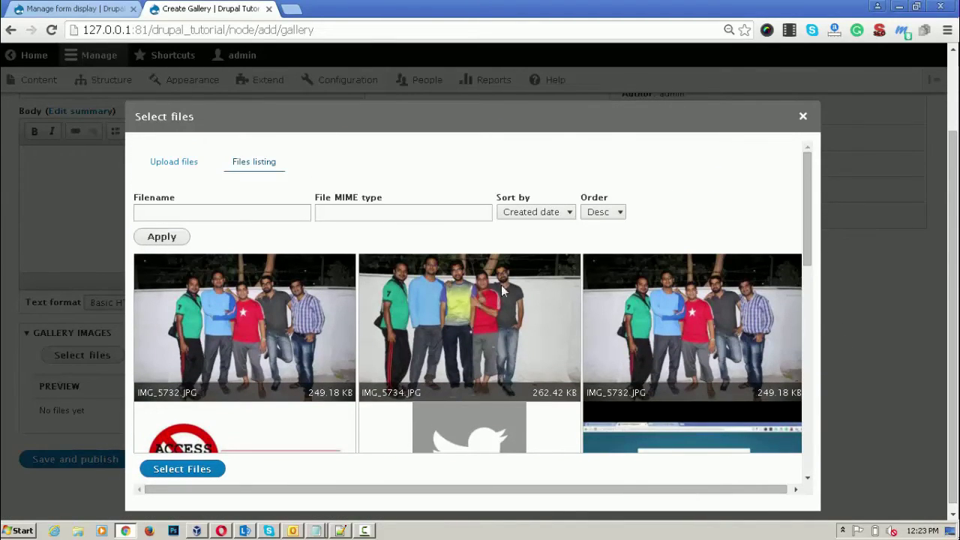
pyautogui.moveTo(812, 217); pyautogui.dragTo(330, 291)
pyautogui.click(272, 327)
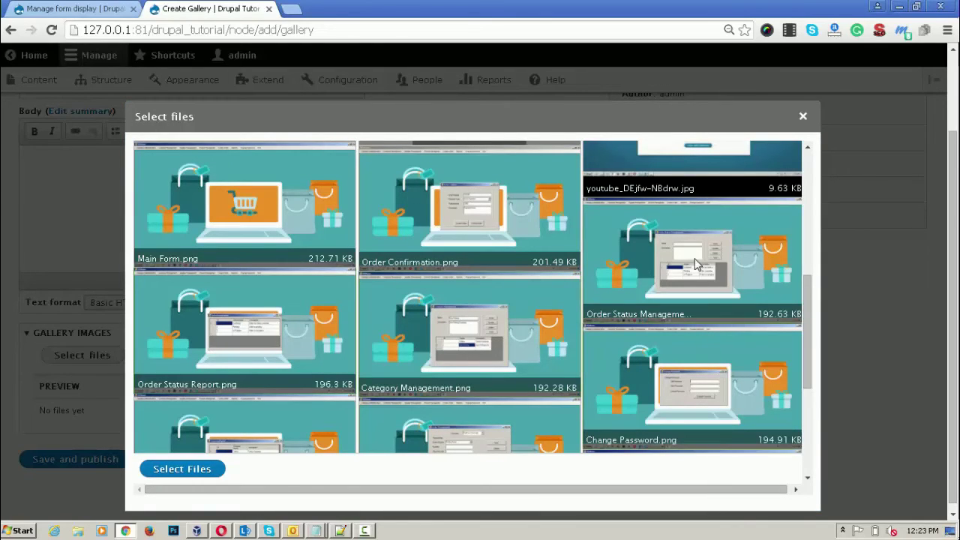
pyautogui.click(188, 468)
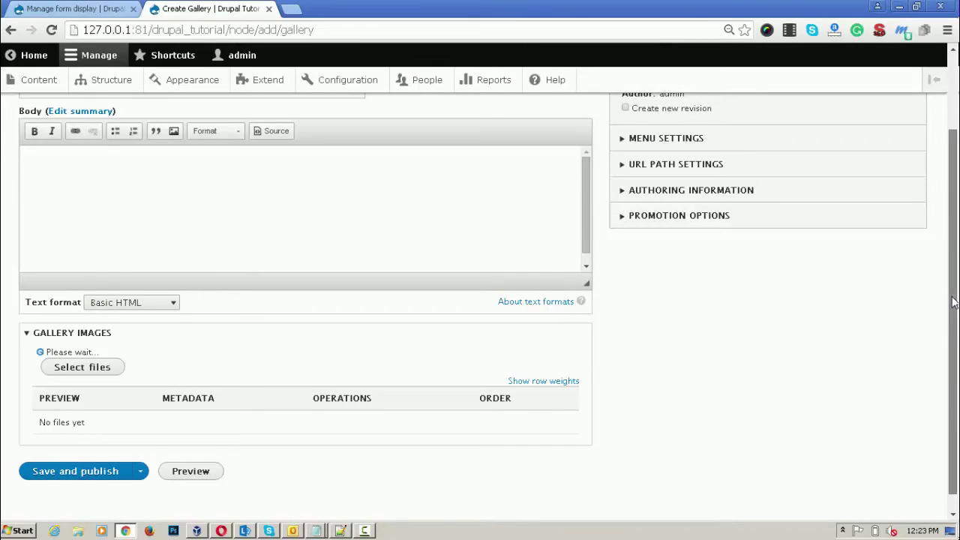
pyautogui.scroll(-1, 952, 301)
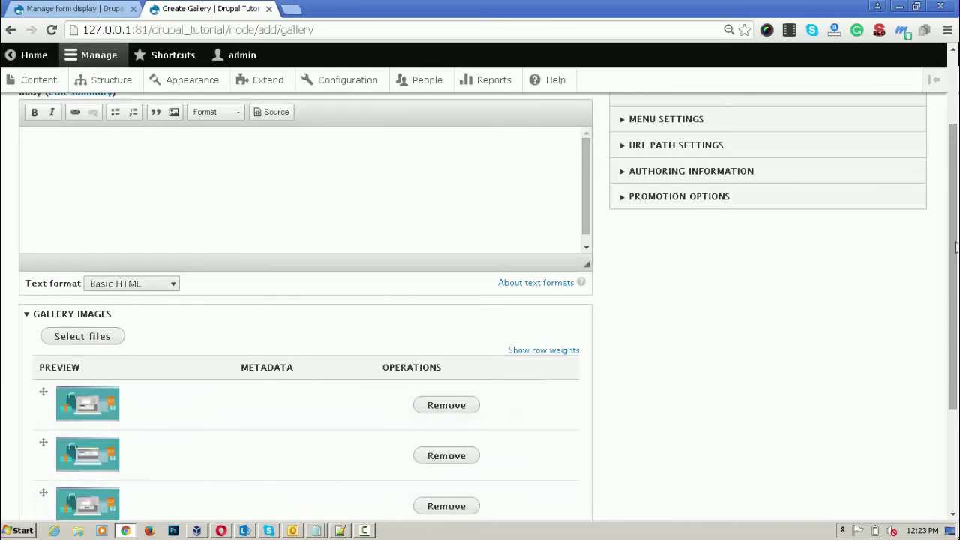
pyautogui.scroll(-2, 957, 247)
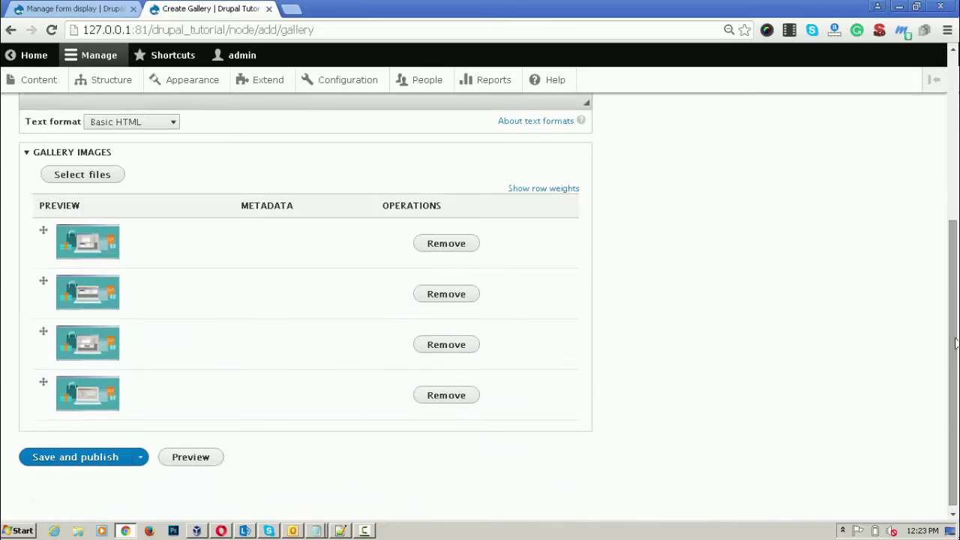
pyautogui.click(448, 243)
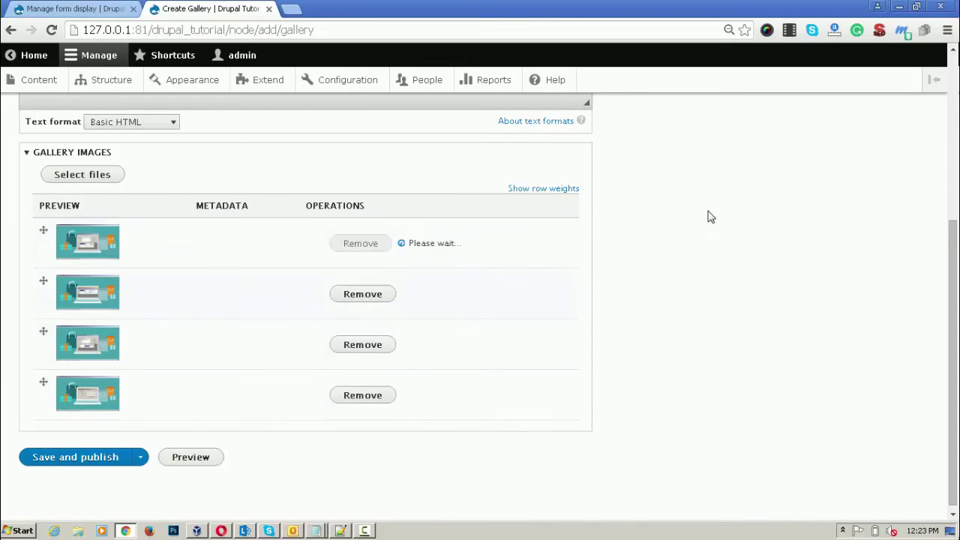
pyautogui.click(75, 9)
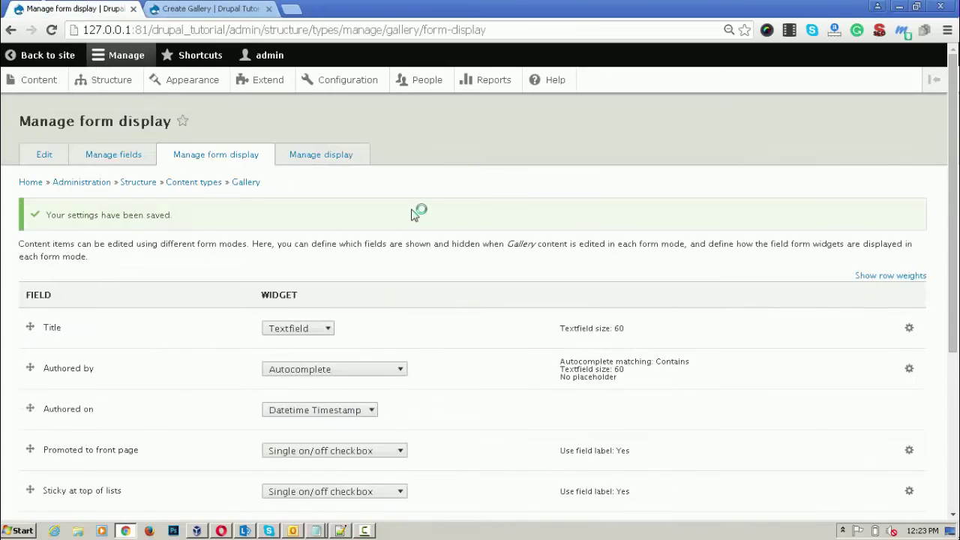
# Step: Turn off Display Edit button and Display Remove button in the Gallery Images widget settings
pyautogui.scroll(-1, 414, 214)
pyautogui.scroll(-3, 417, 212)
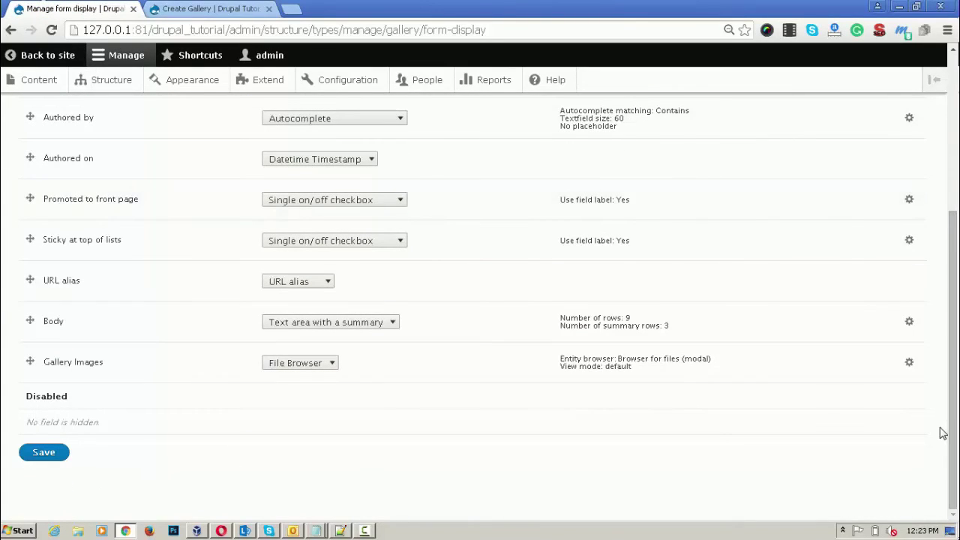
pyautogui.click(910, 362)
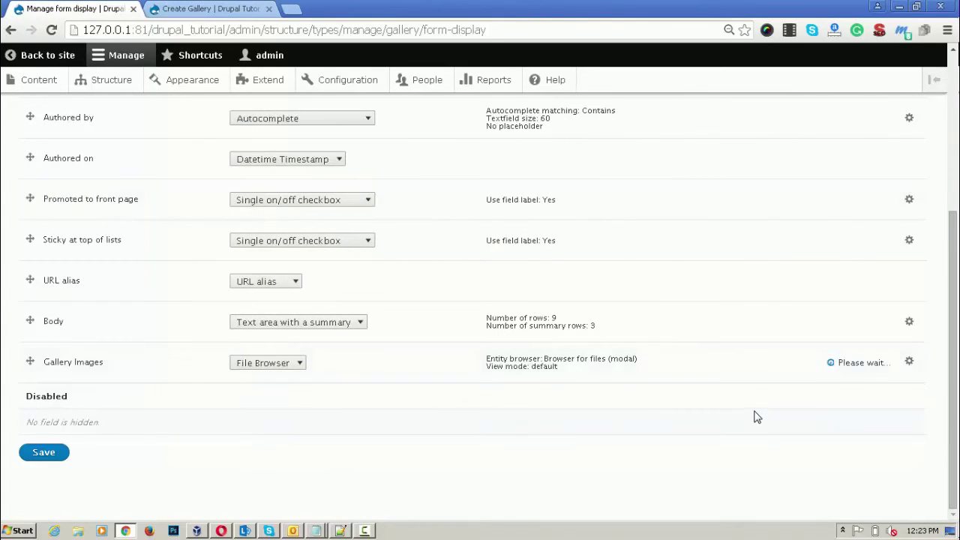
pyautogui.scroll(-1, 547, 378)
pyautogui.scroll(-1, 545, 378)
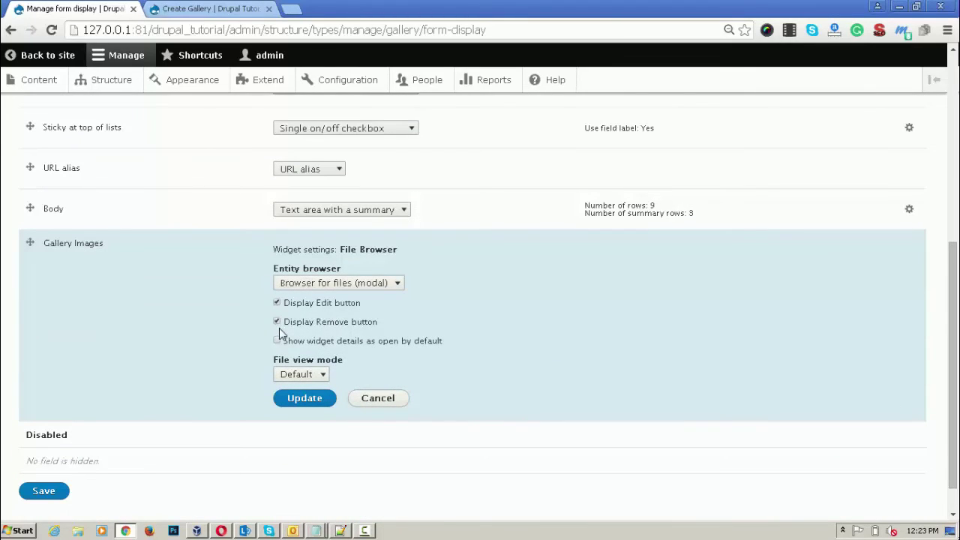
pyautogui.click(327, 303)
pyautogui.click(382, 288)
pyautogui.click(381, 288)
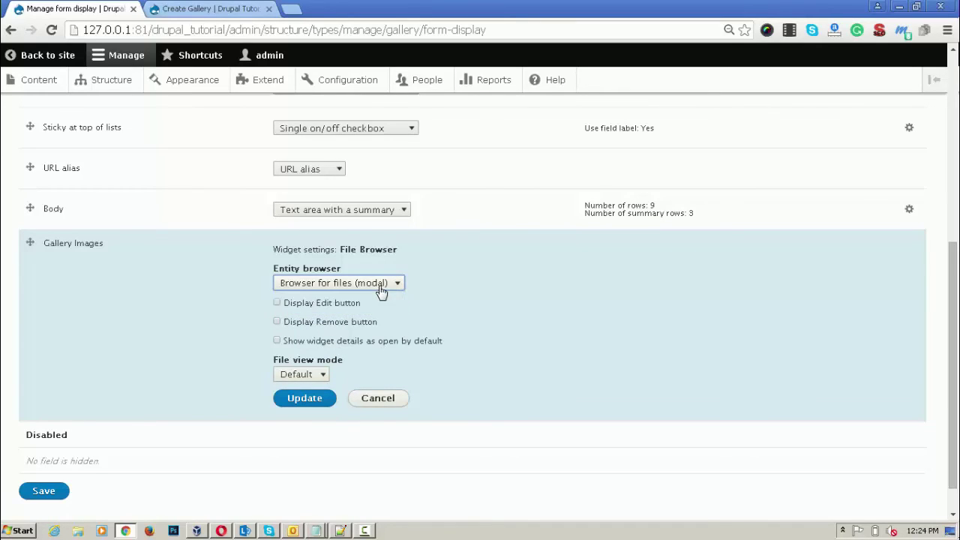
pyautogui.click(210, 9)
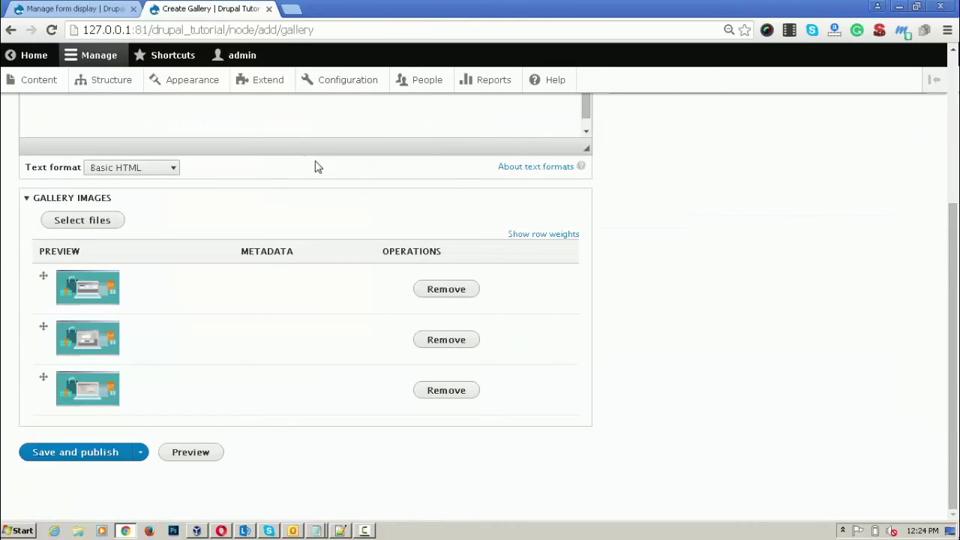
# Step: Enter 'Gallery 1' as the new gallery's title
pyautogui.scroll(1, 954, 293)
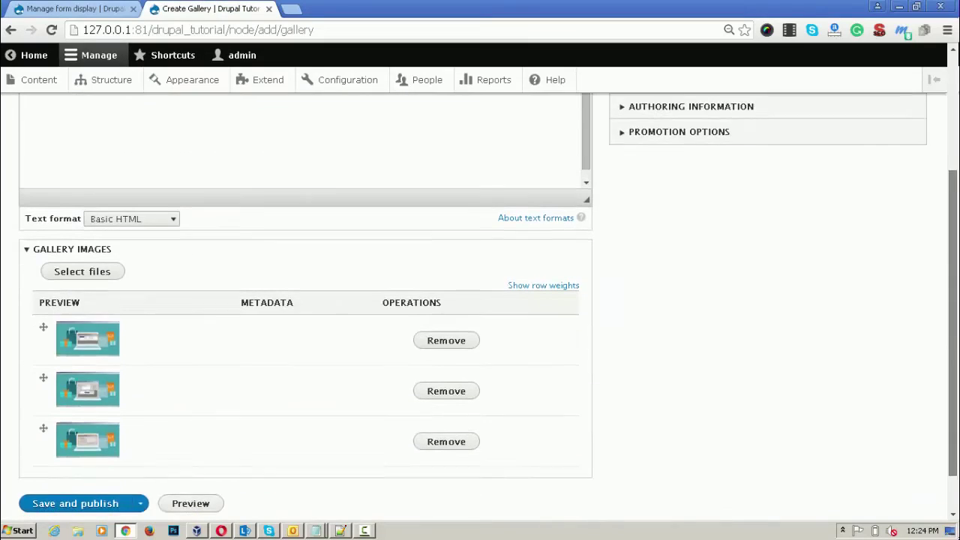
pyautogui.scroll(3, 954, 293)
pyautogui.scroll(-1, 370, 81)
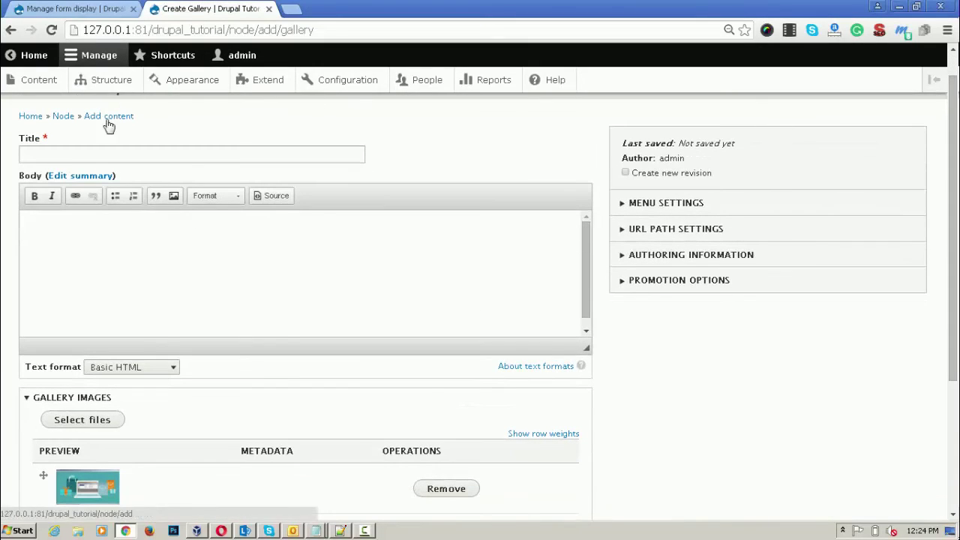
pyautogui.click(93, 156)
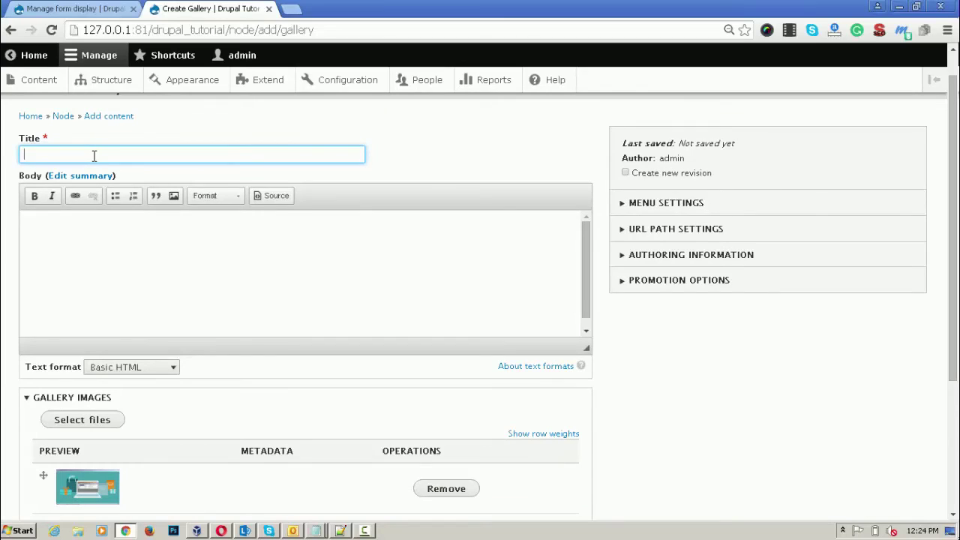
pyautogui.write('Gallery 1')
# Step: Copy the title 'Gallery 1' into the Body field, then save and publish the gallery
pyautogui.click(112, 268)
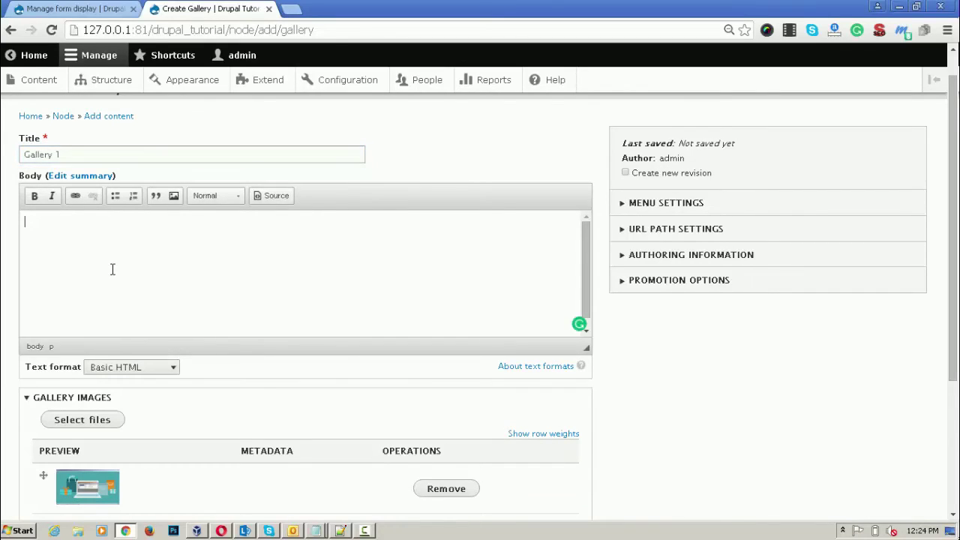
pyautogui.tripleClick(135, 149)
pyautogui.hotkey('ctrl', 'c')
pyautogui.click(143, 259)
pyautogui.hotkey('ctrl', 'v')
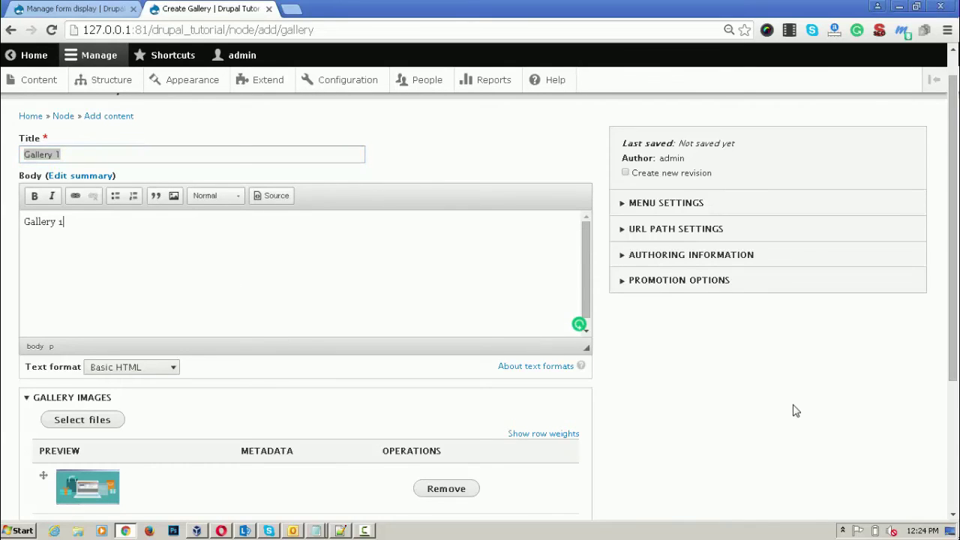
pyautogui.scroll(-3, 793, 411)
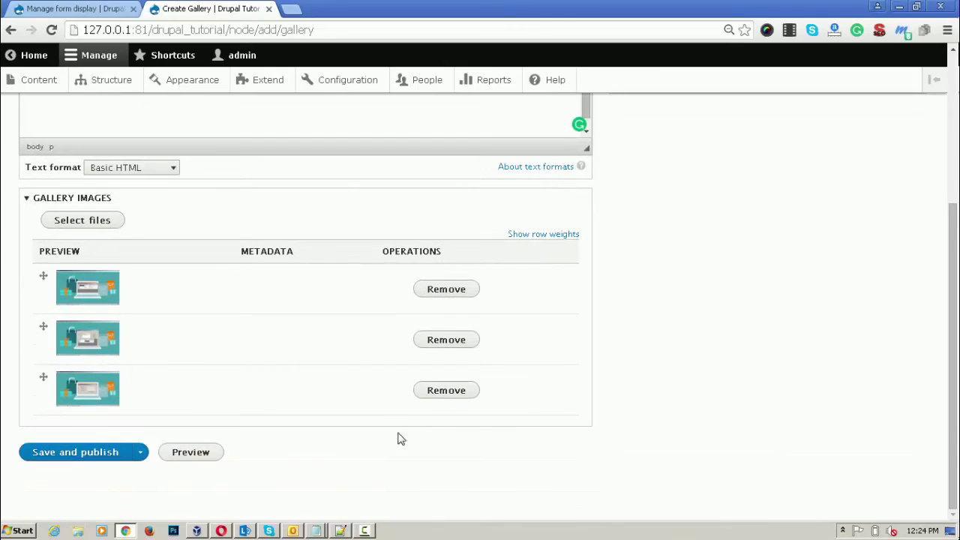
pyautogui.click(90, 456)
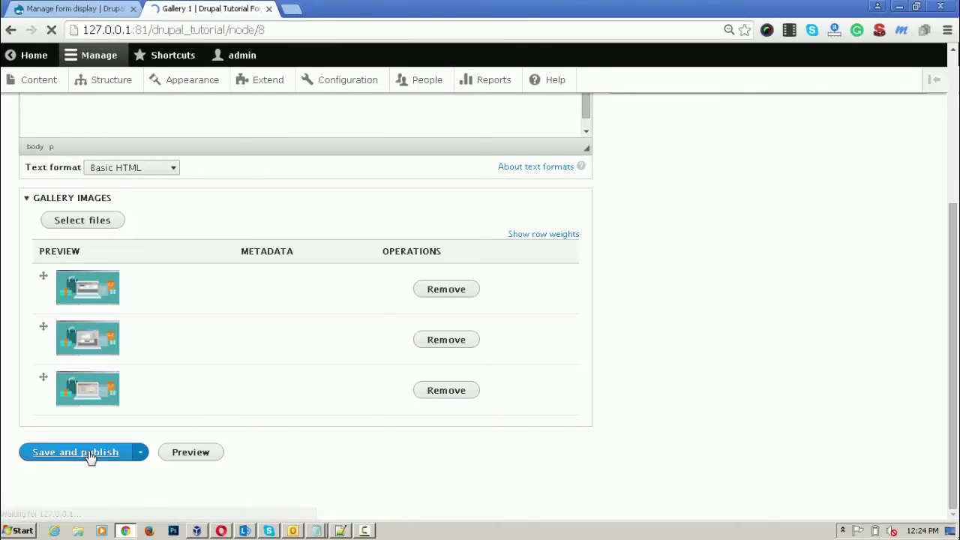
# Step: Look over the published Gallery 1 page and its images, then return to the gallery's form display settings
pyautogui.scroll(-10, 90, 458)
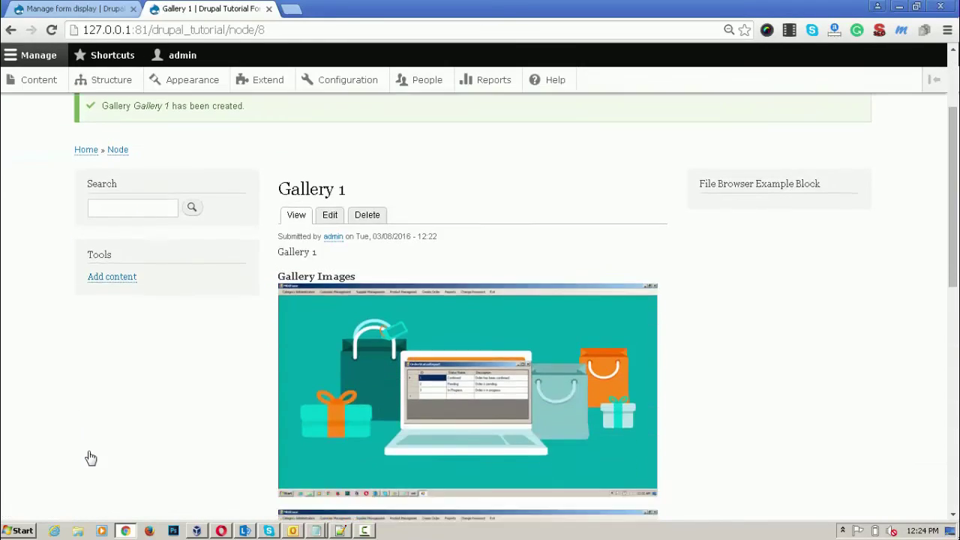
pyautogui.scroll(10, 88, 457)
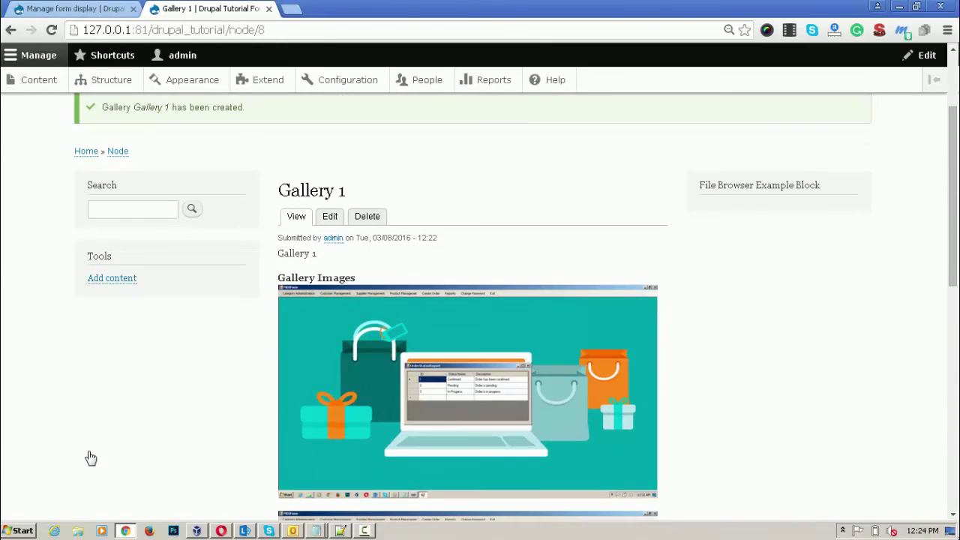
pyautogui.click(90, 8)
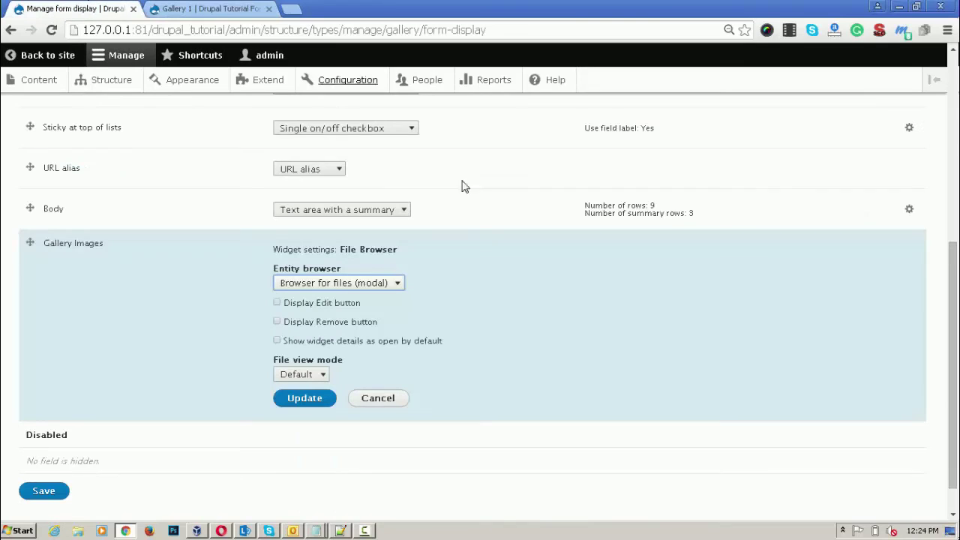
# Step: Switch the Gallery Images widget to the non-modal Browser for files entity browser and save
pyautogui.press('Up')
pyautogui.scroll(2, 589, 360)
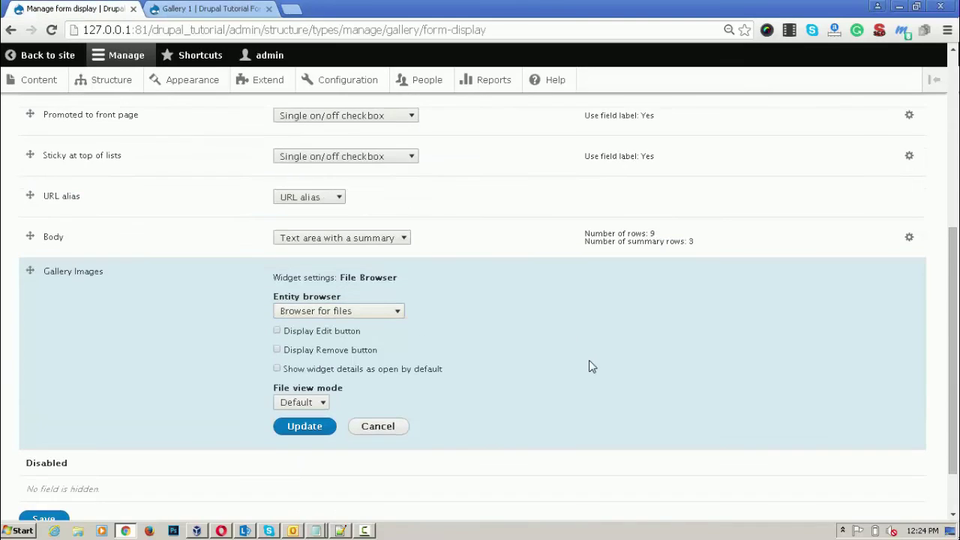
pyautogui.press('Return')
pyautogui.click(312, 163)
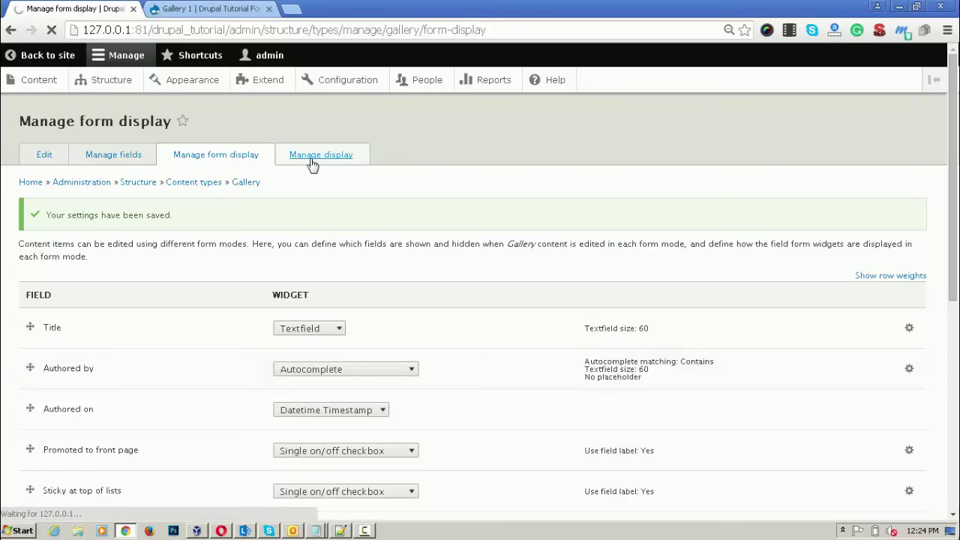
# Step: Display Gallery Images with the Thumbnail (100×100) style, image link Nothing, and save the display settings
pyautogui.scroll(-1, 313, 164)
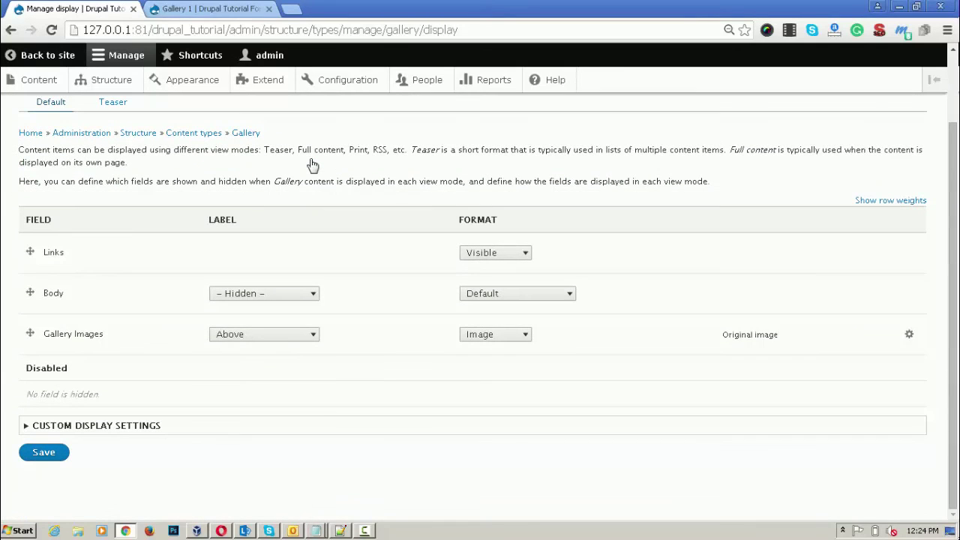
pyautogui.click(908, 335)
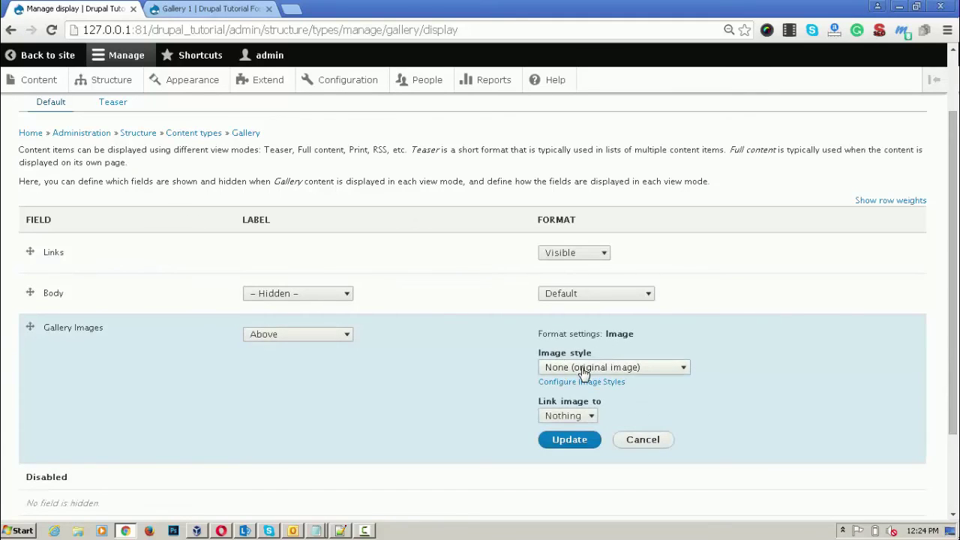
pyautogui.click(584, 368)
pyautogui.click(614, 441)
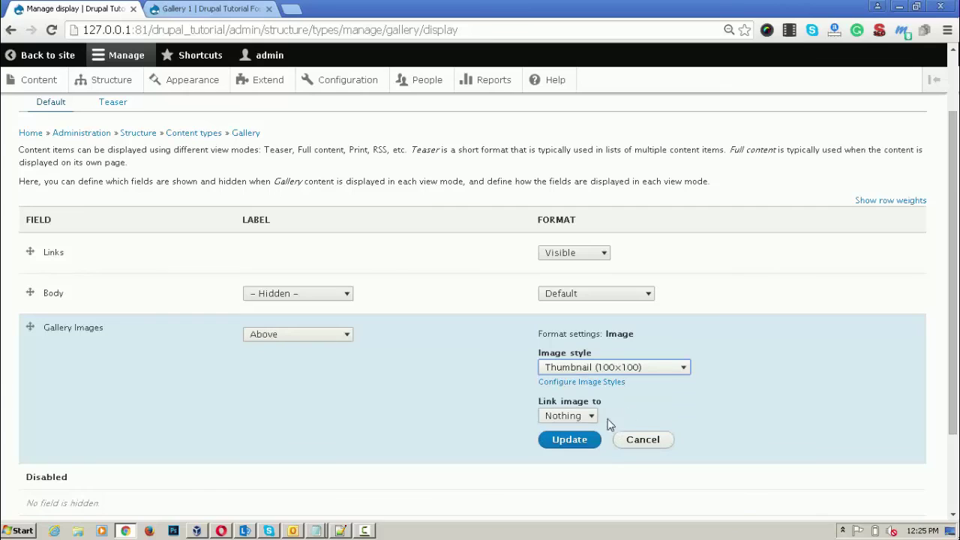
pyautogui.click(584, 419)
pyautogui.click(585, 420)
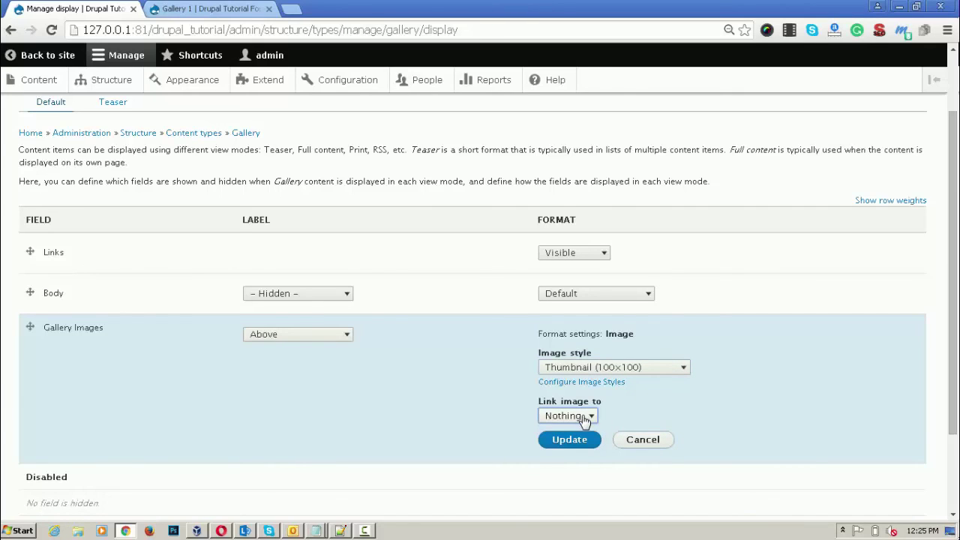
pyautogui.click(585, 421)
pyautogui.click(695, 400)
pyautogui.click(568, 445)
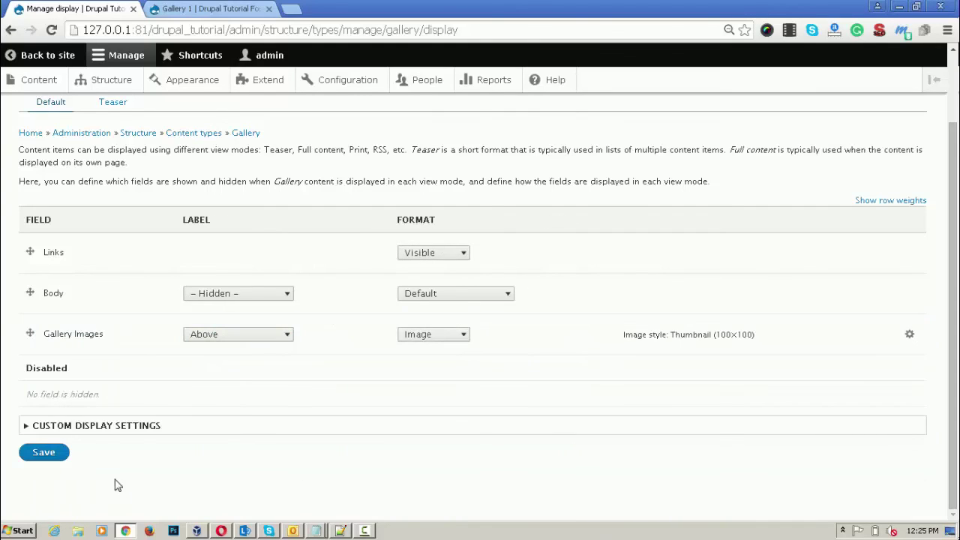
pyautogui.click(44, 452)
pyautogui.click(185, 14)
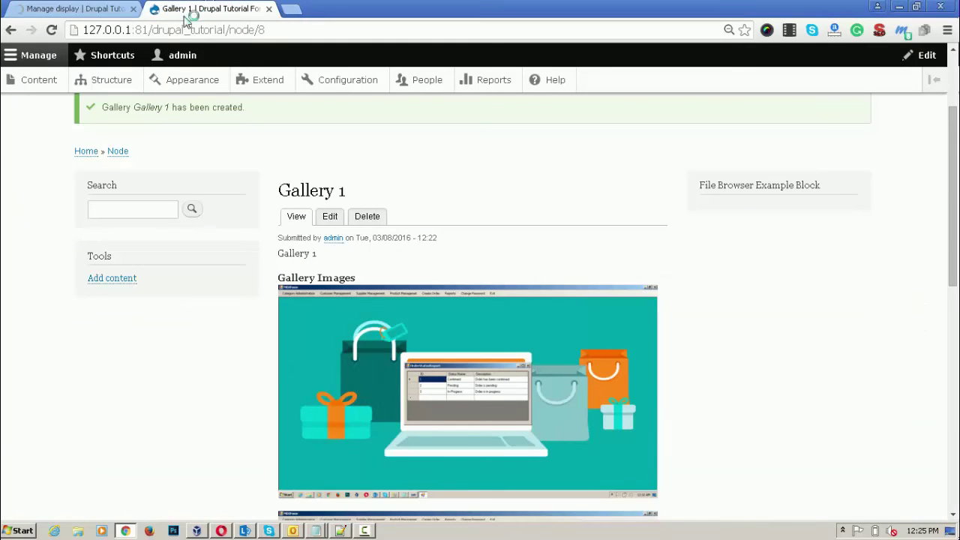
# Step: Reload Gallery 1 and check that its three images now show as small thumbnails
pyautogui.click(51, 31)
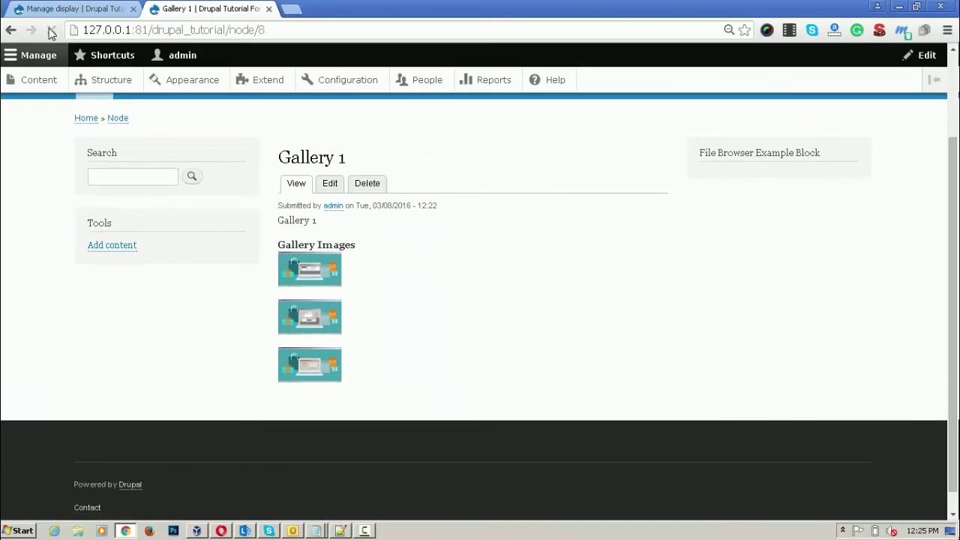
pyautogui.moveTo(308, 291); pyautogui.dragTo(303, 285)
pyautogui.click(310, 298)
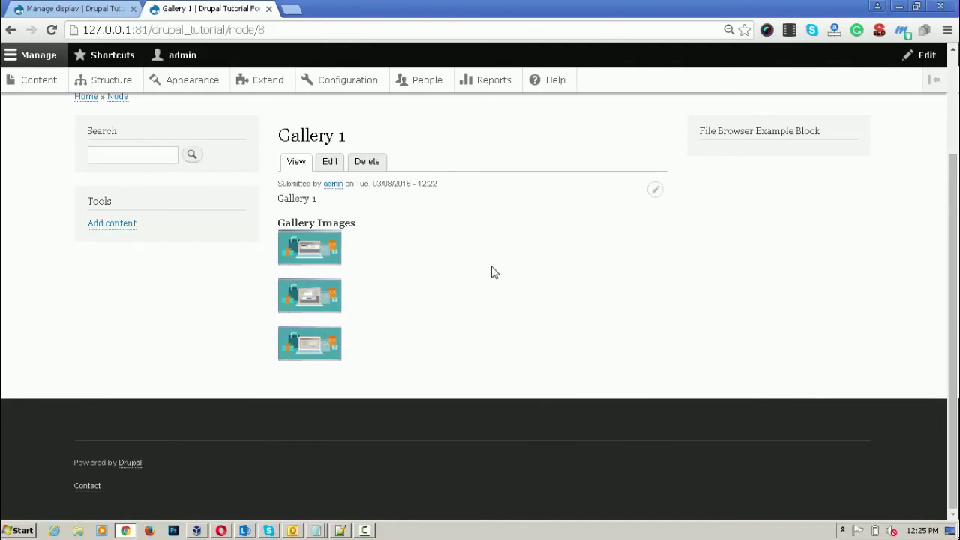
pyautogui.scroll(1, 495, 273)
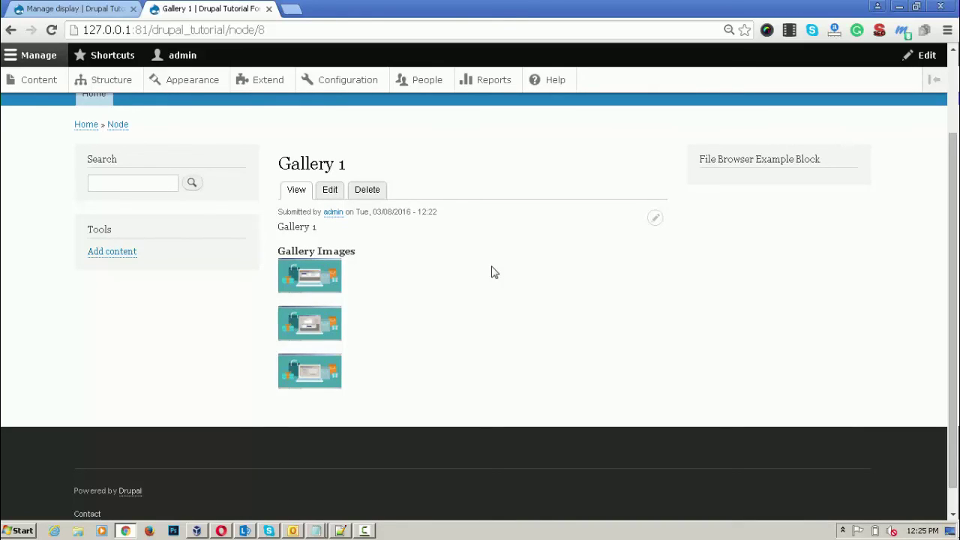
pyautogui.click(264, 89)
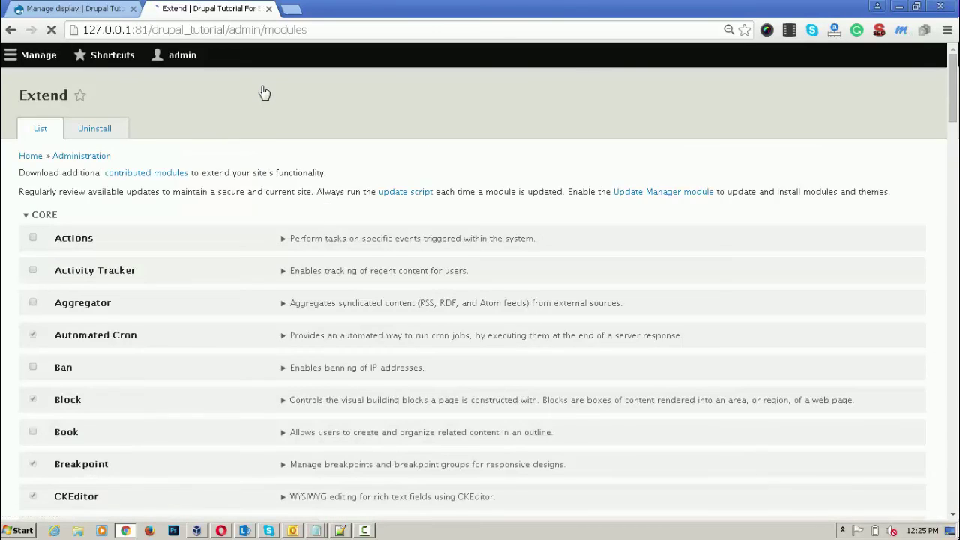
# Step: Scroll down the Extend page's list of core modules
pyautogui.scroll(-8, 264, 91)
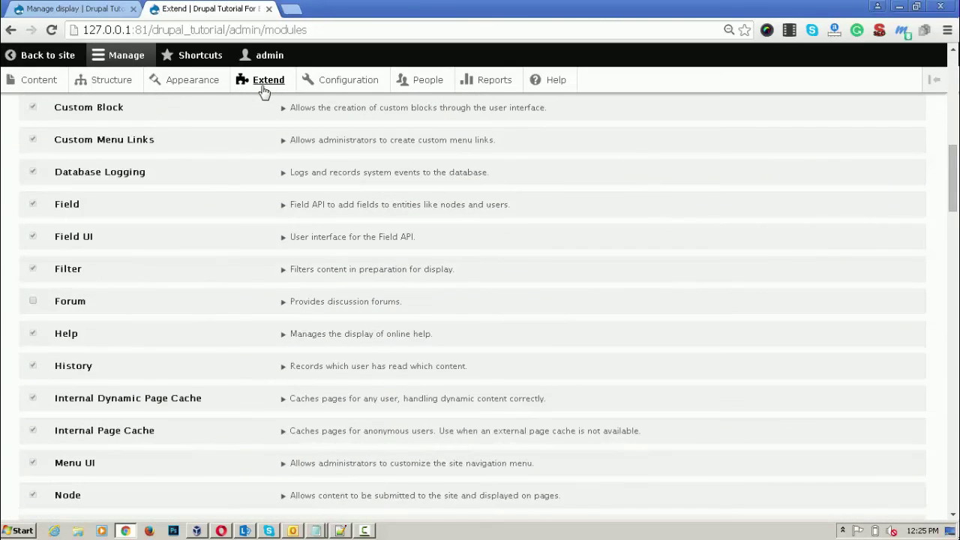